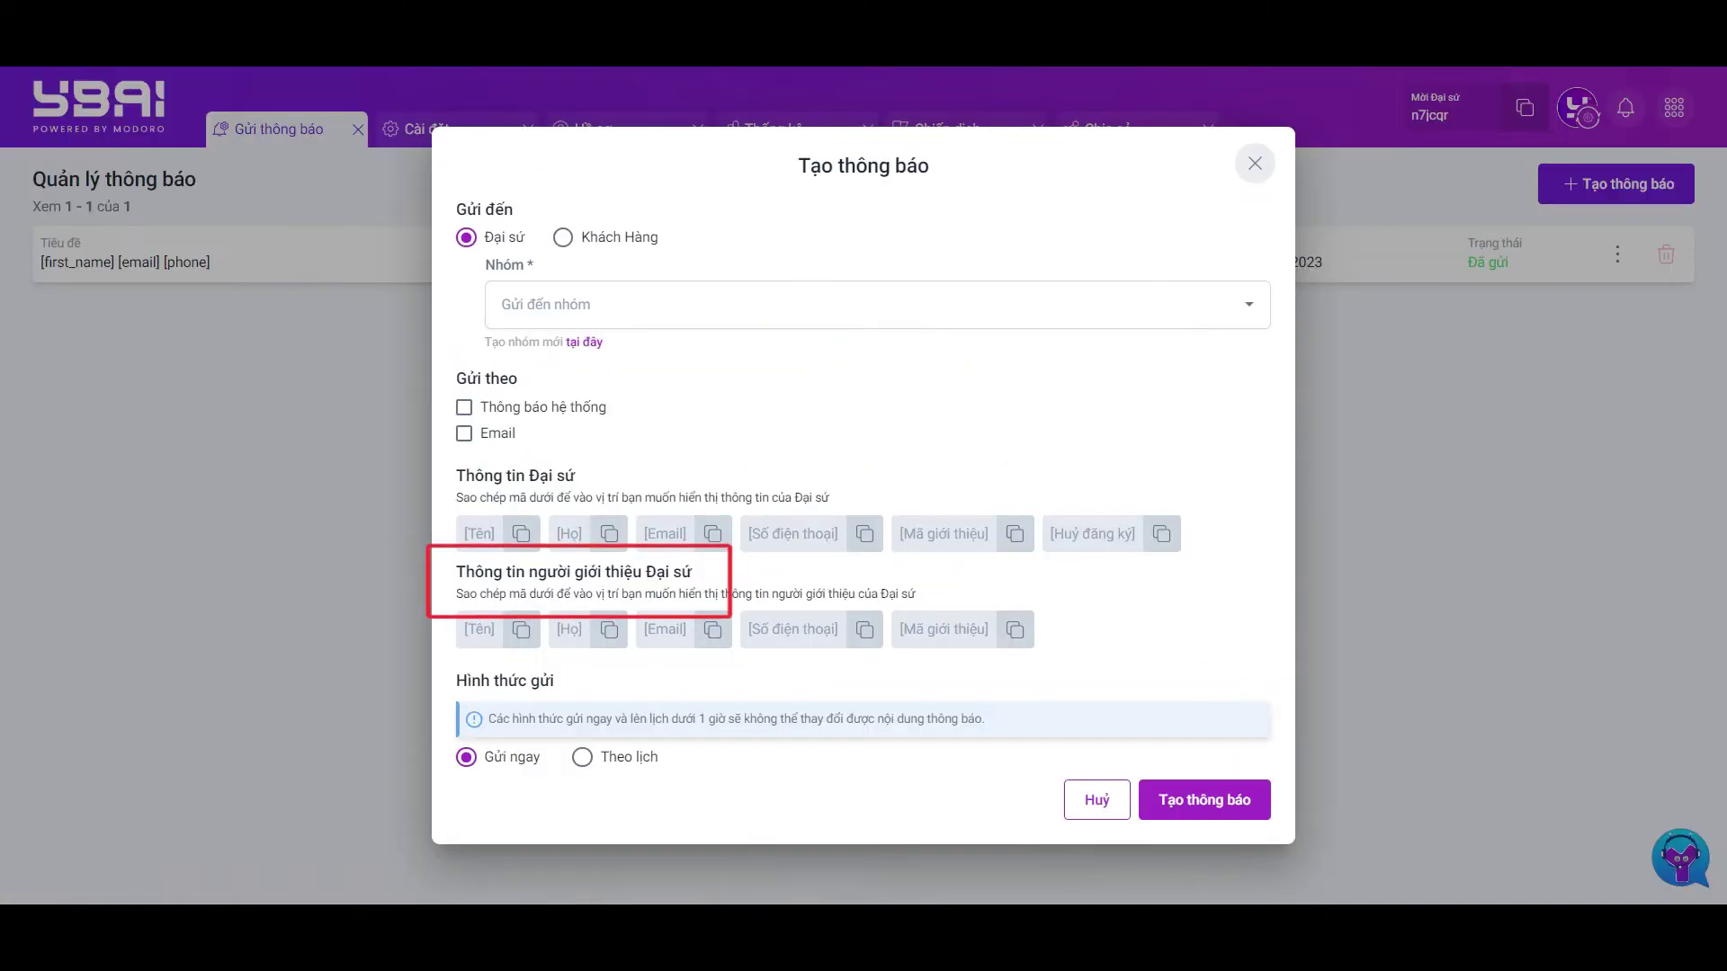
Step: Add the ambassador's [Họ] and [Tên] placeholder codes to the system notification content
click(562, 238)
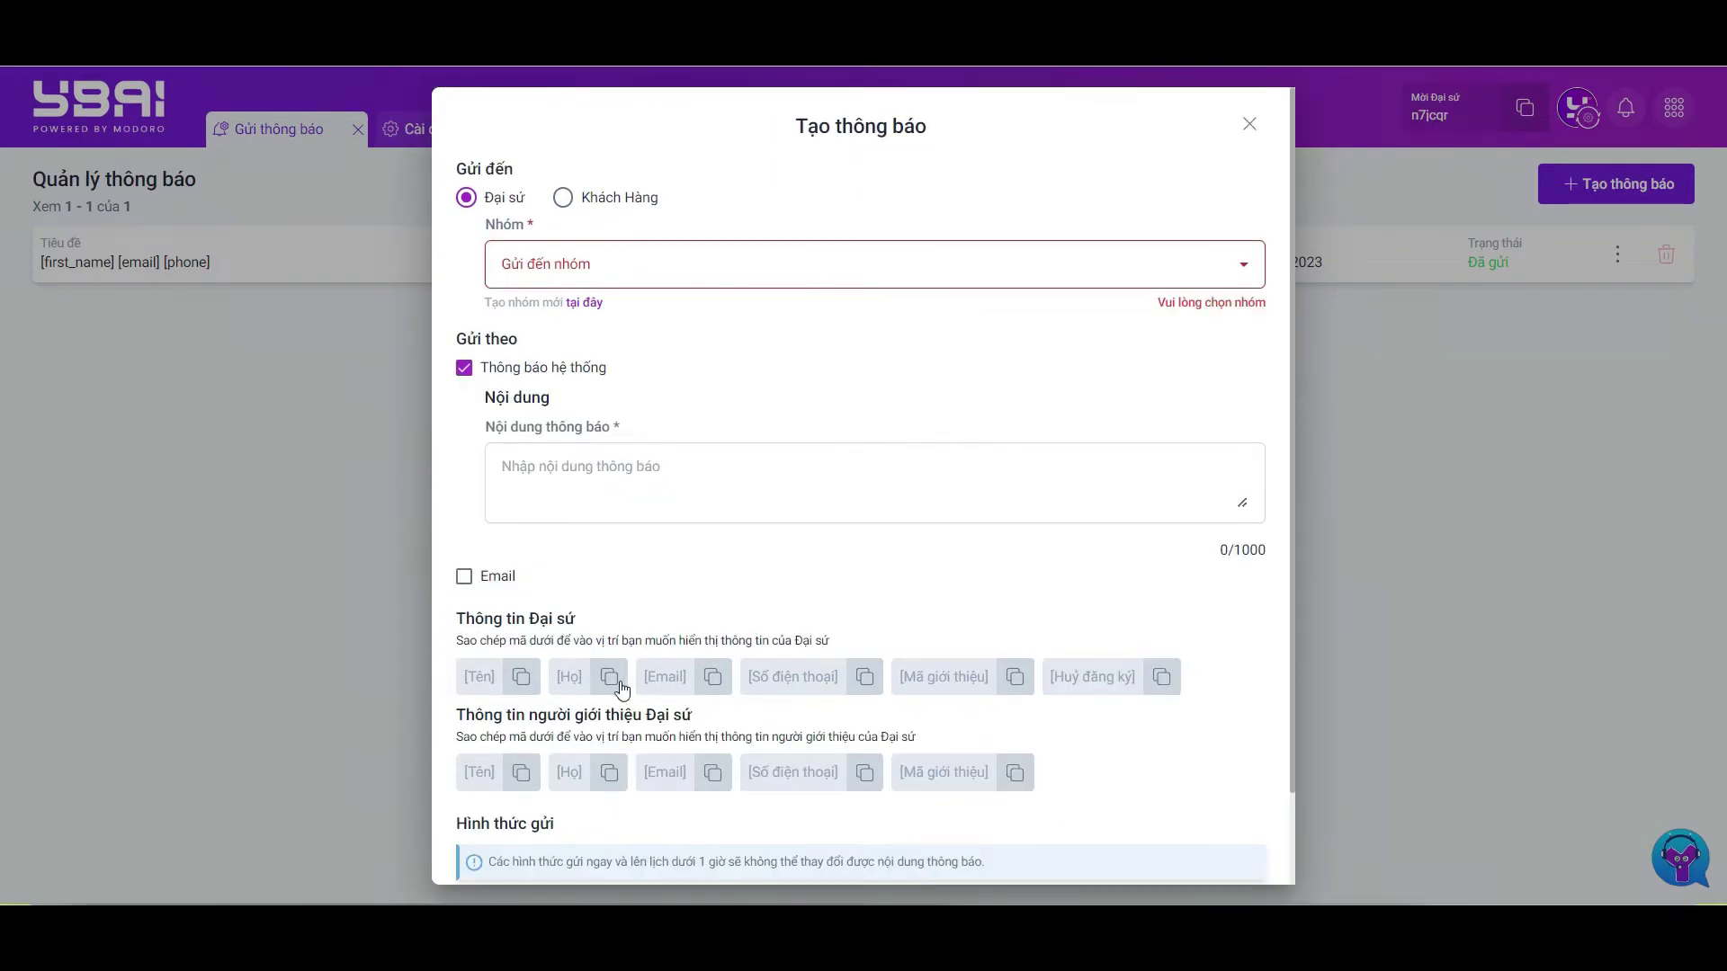
click(610, 676)
click(524, 477)
key(ctrl+v)
click(525, 689)
click(586, 467)
key(ctrl+v)
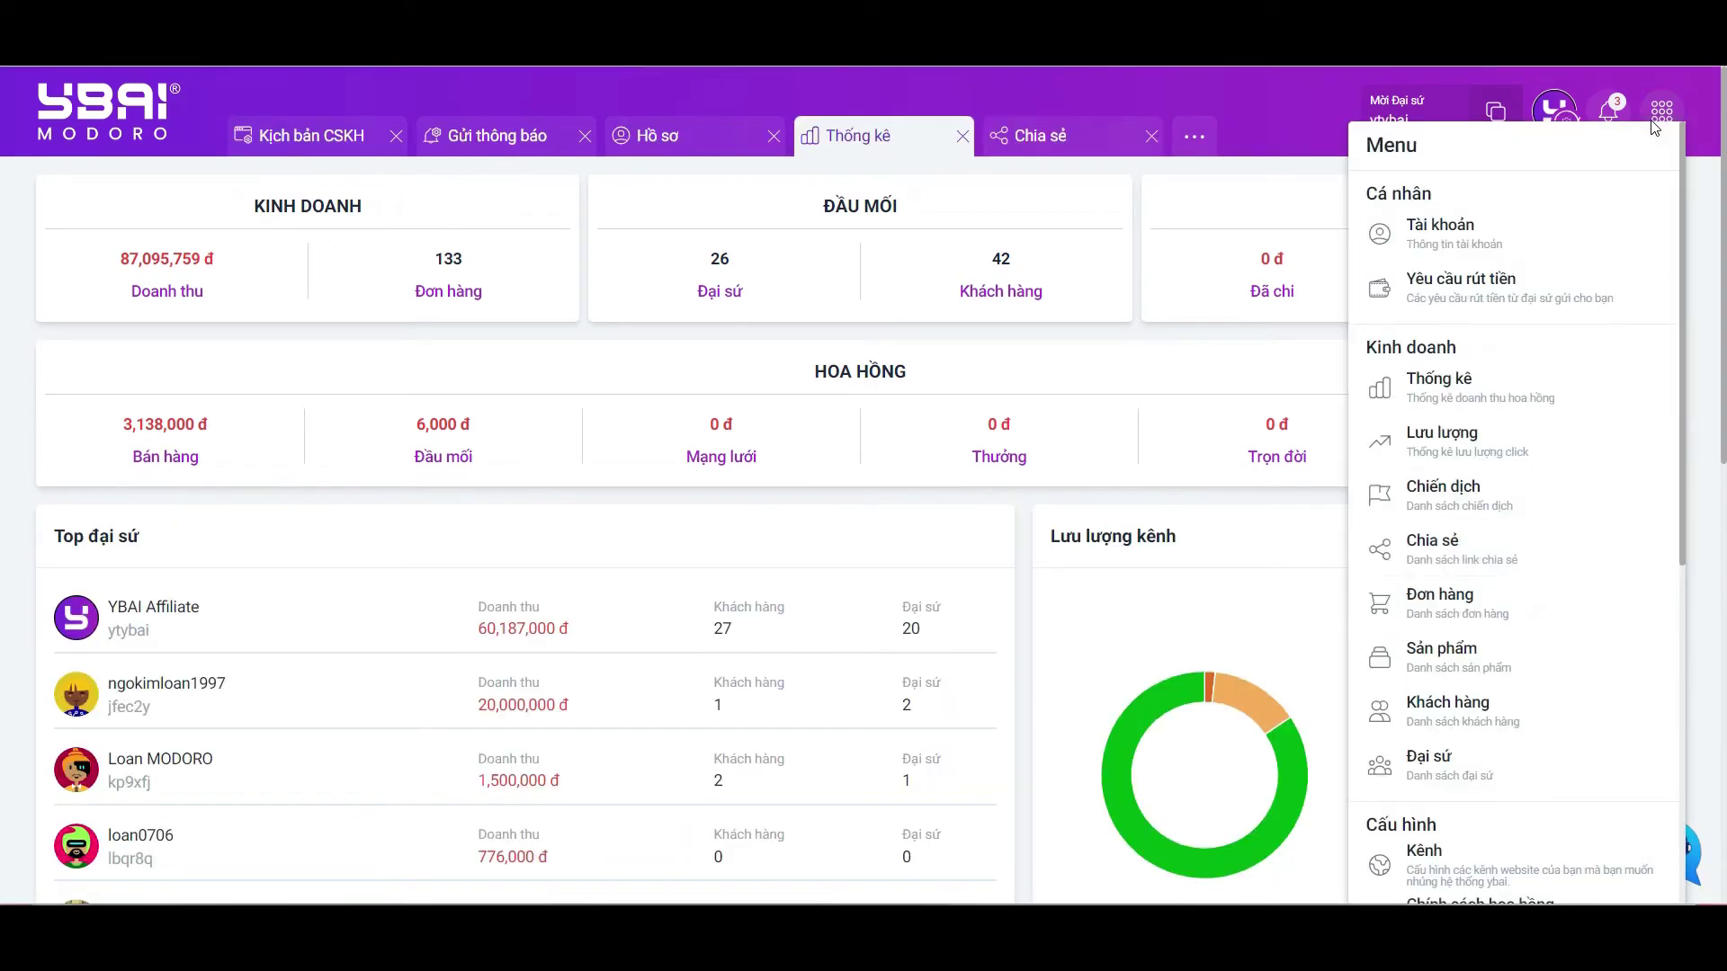
Step: Open the Email hệ thống list in the company settings
scroll(1547, 553, down, 7)
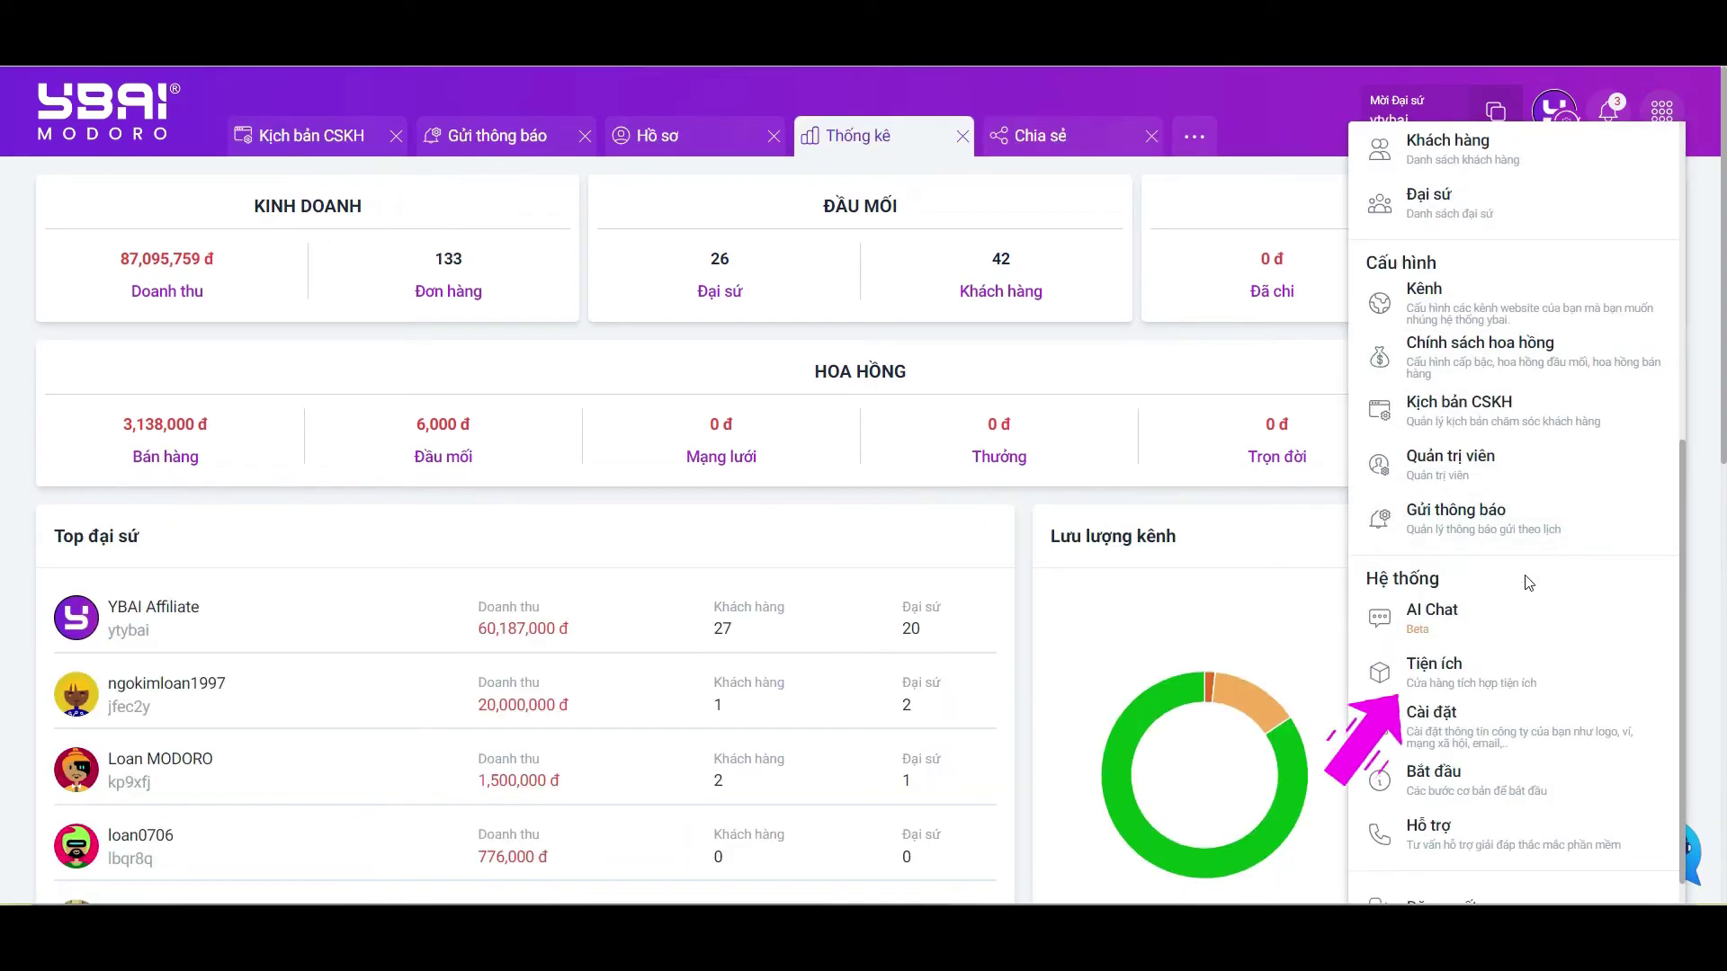
click(1488, 700)
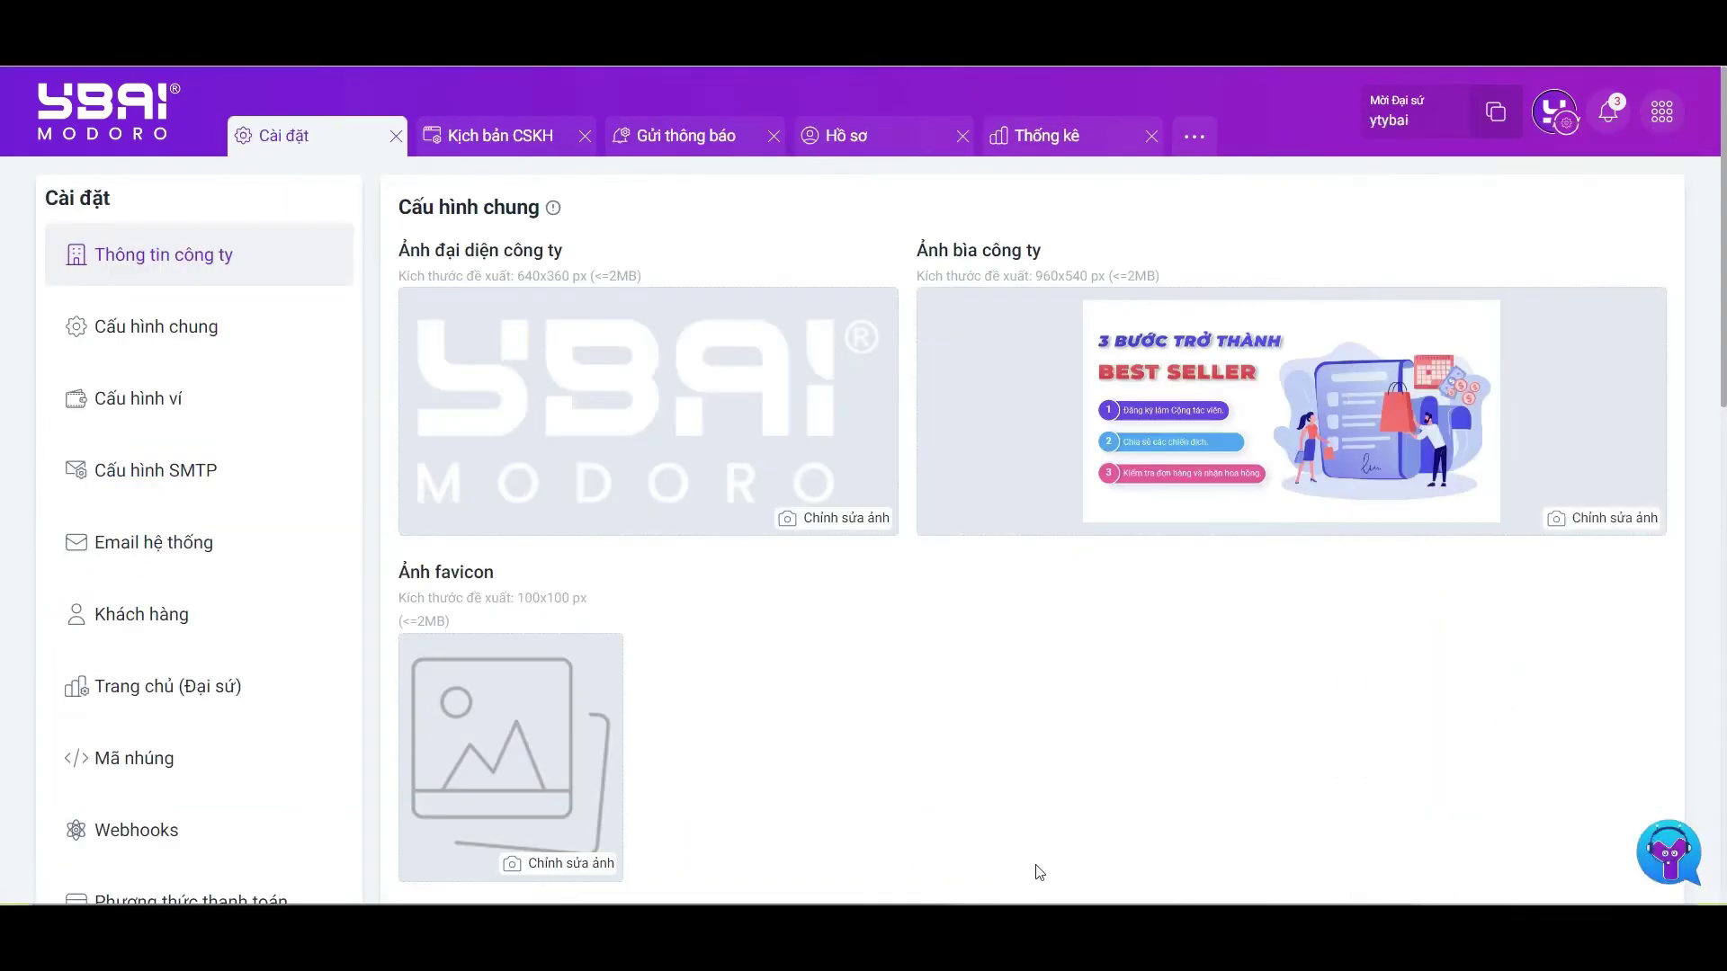
click(252, 550)
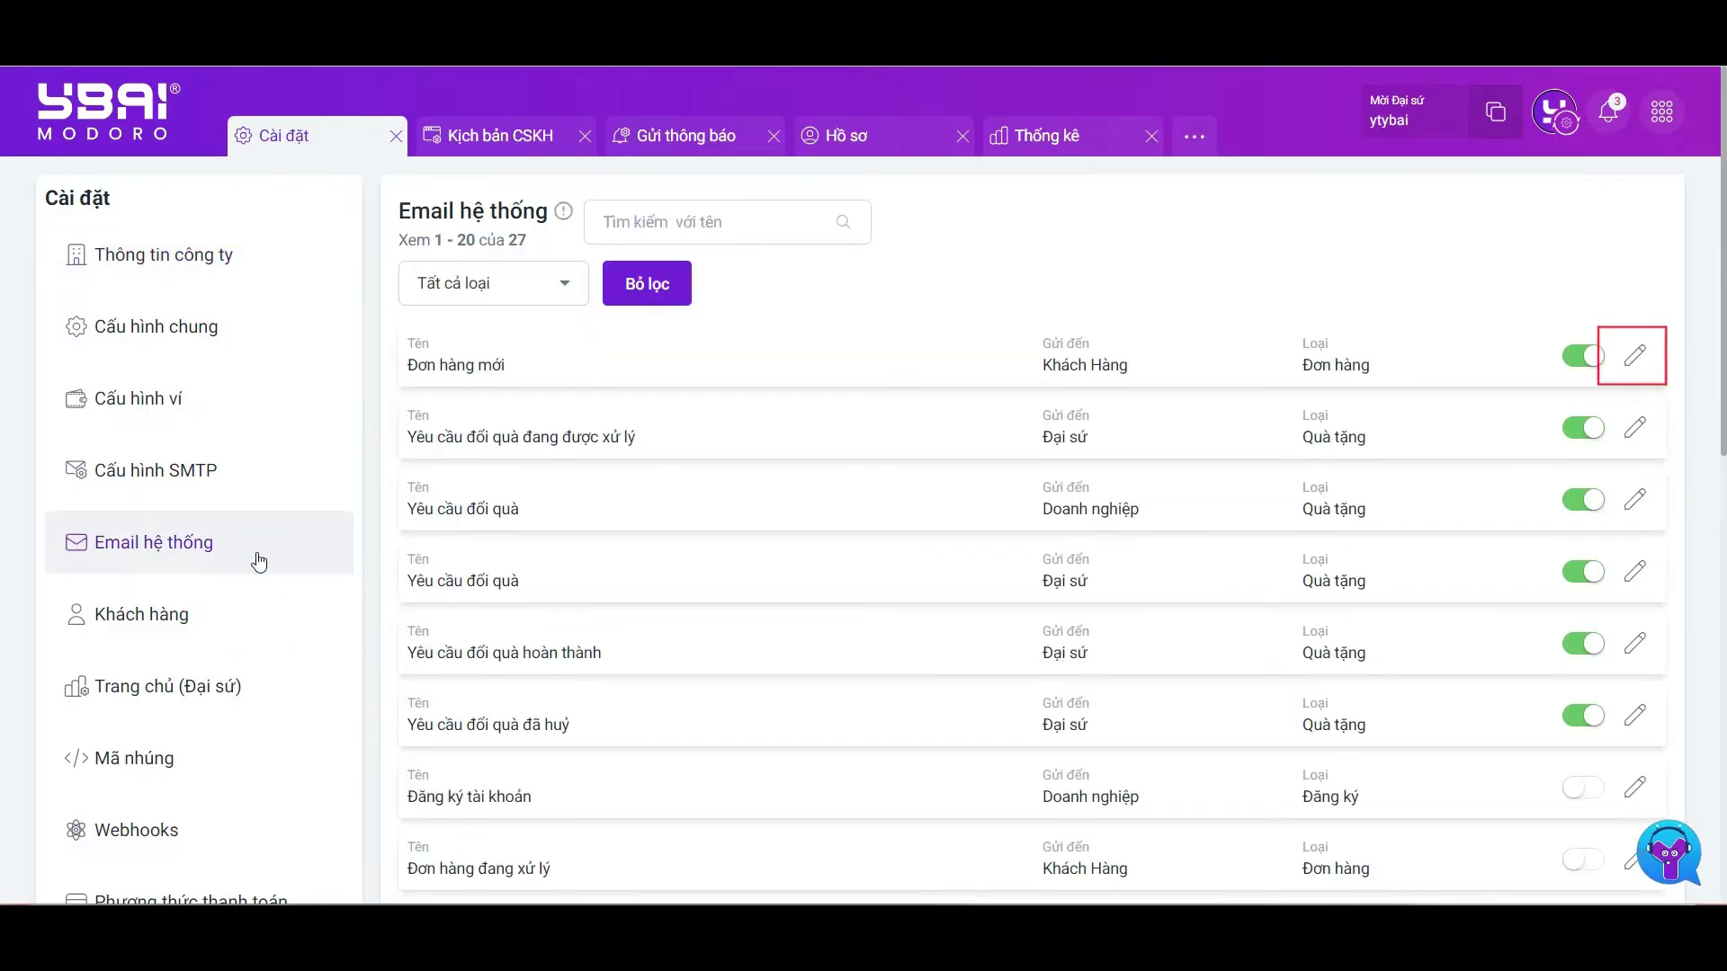
Step: Edit the Đơn hàng mới email and insert the customer full-name code after the greeting "Xin chào Anh/chị"
click(1631, 360)
scroll(855, 540, down, 3)
click(640, 665)
scroll(641, 463, up, 3)
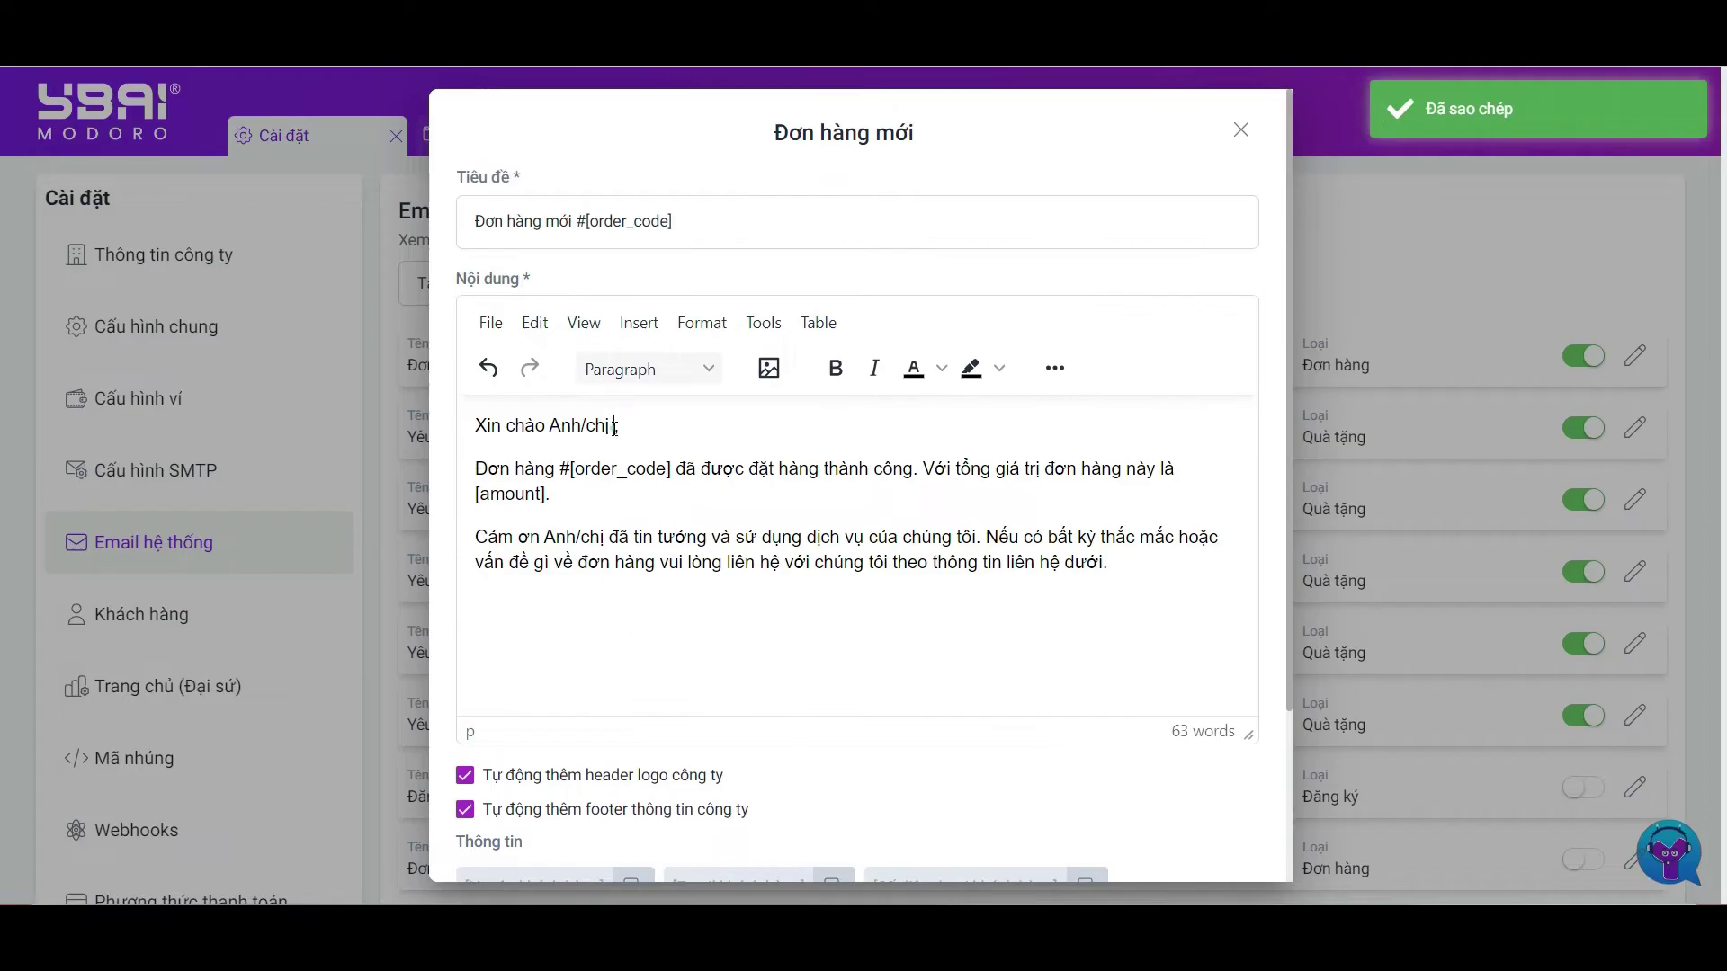
key(ctrl+v)
click(613, 805)
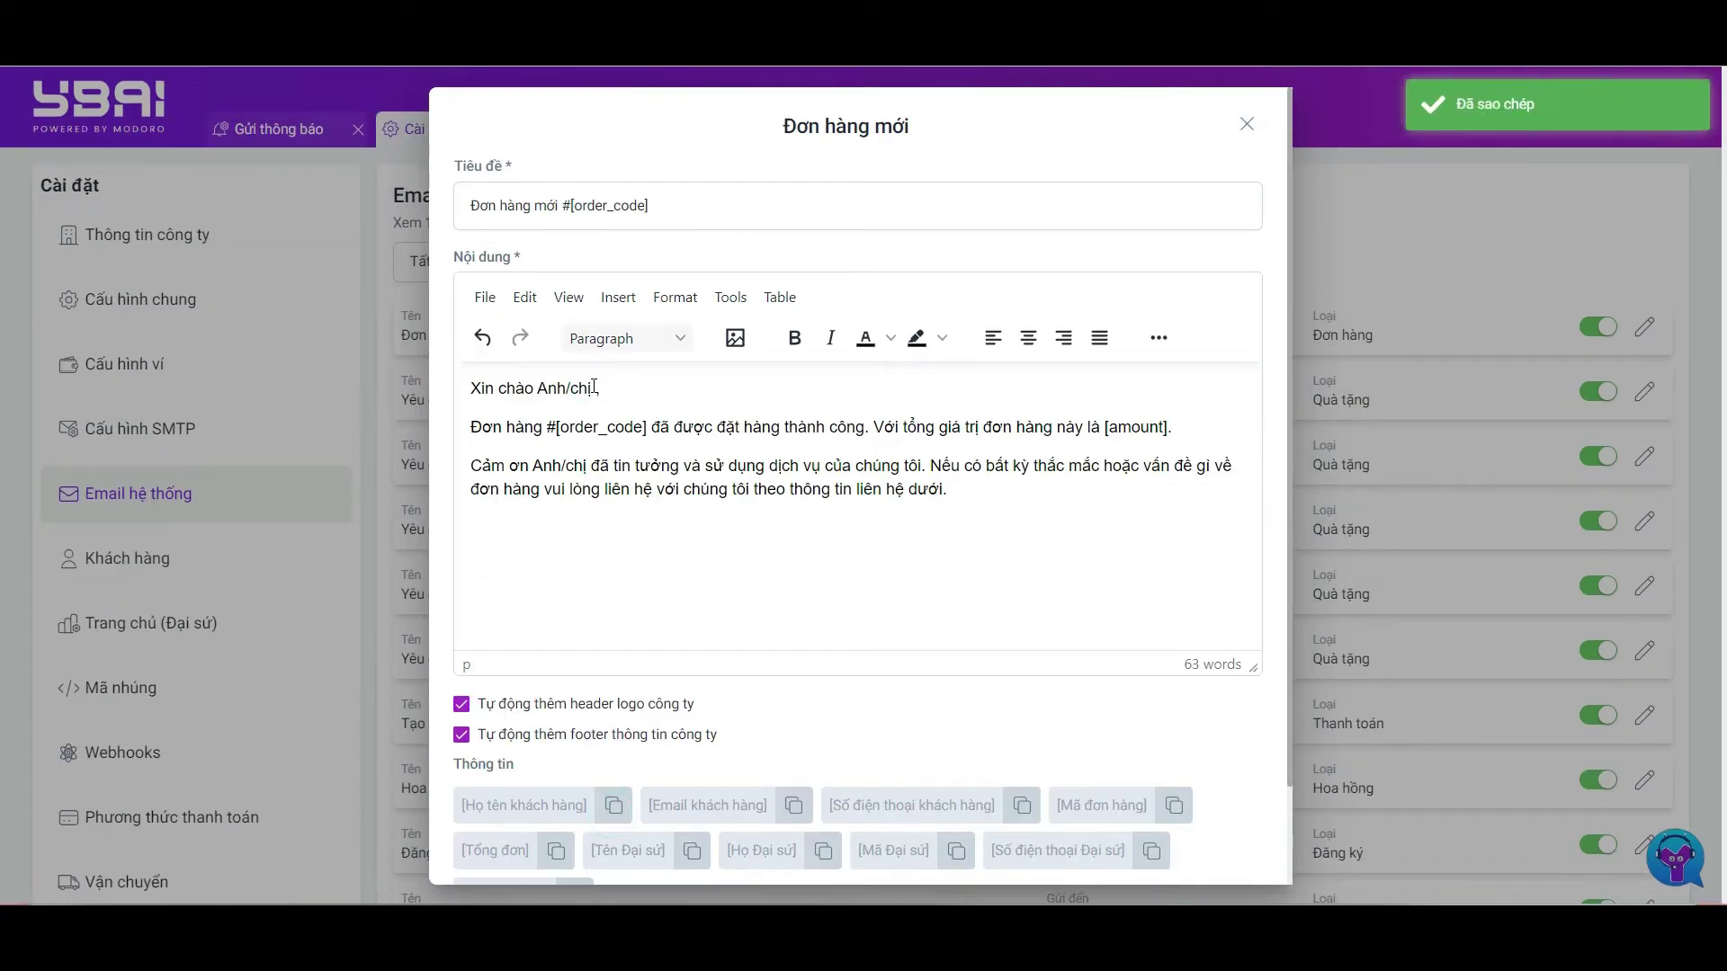
key(ctrl+v)
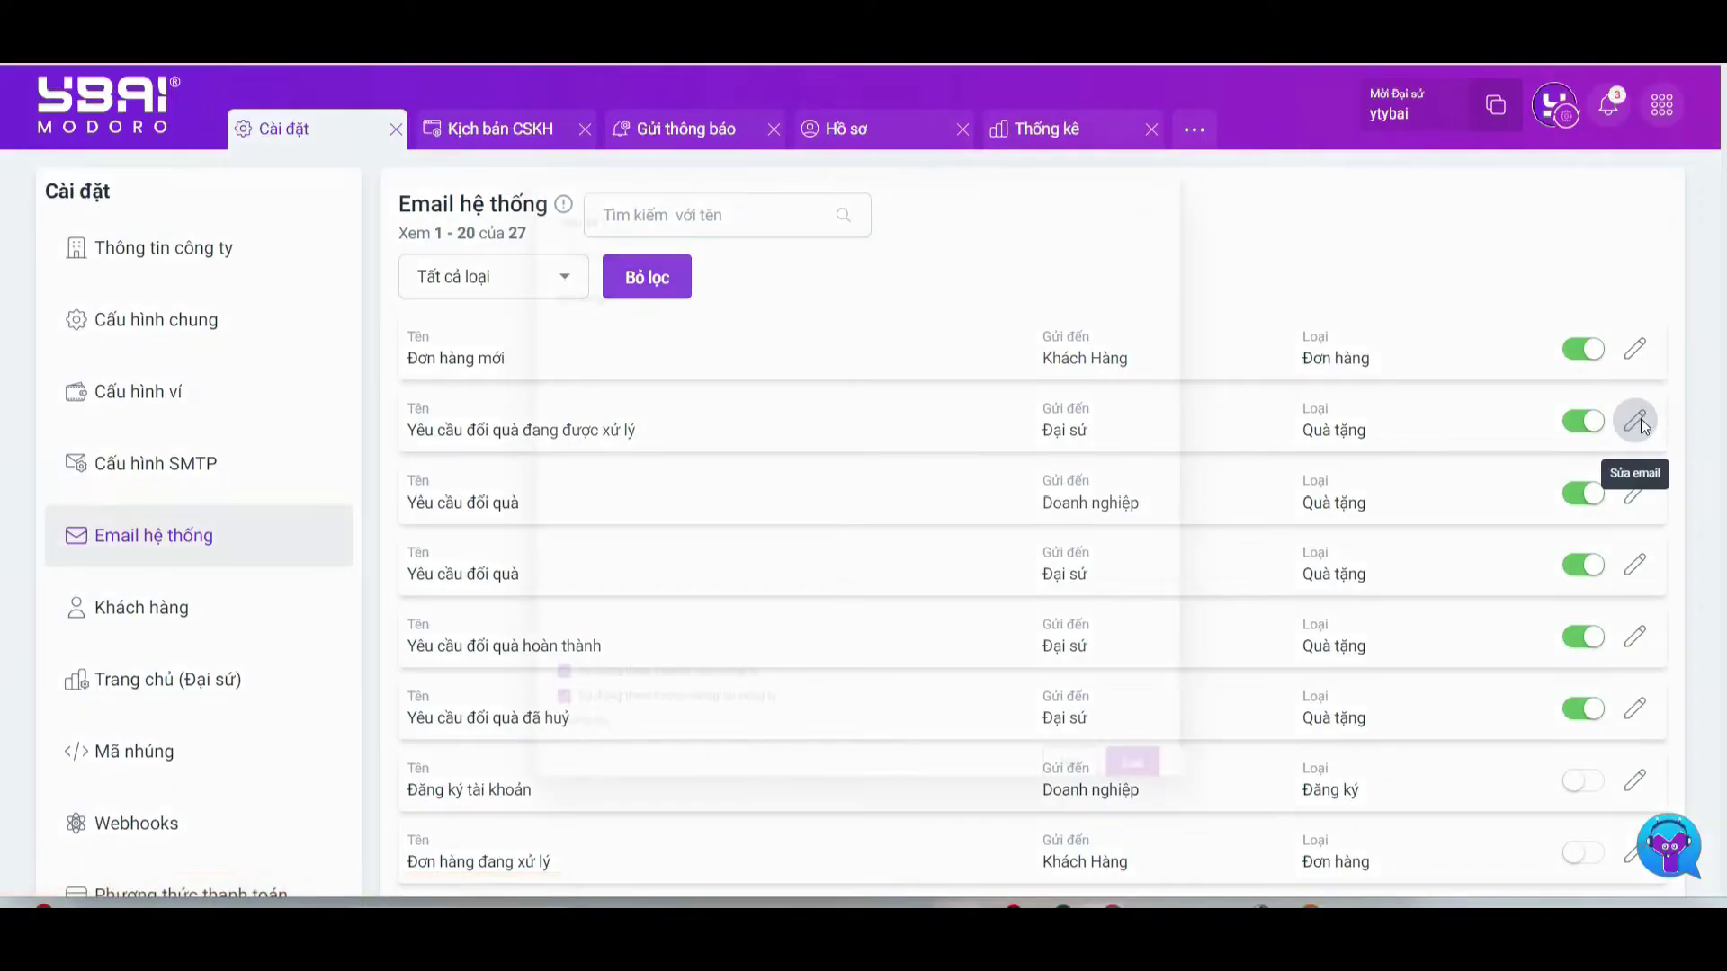
Step: Edit the Yêu cầu đổi quà đang được xử lý email and insert the [aff_name] code after "Chào"
click(1634, 420)
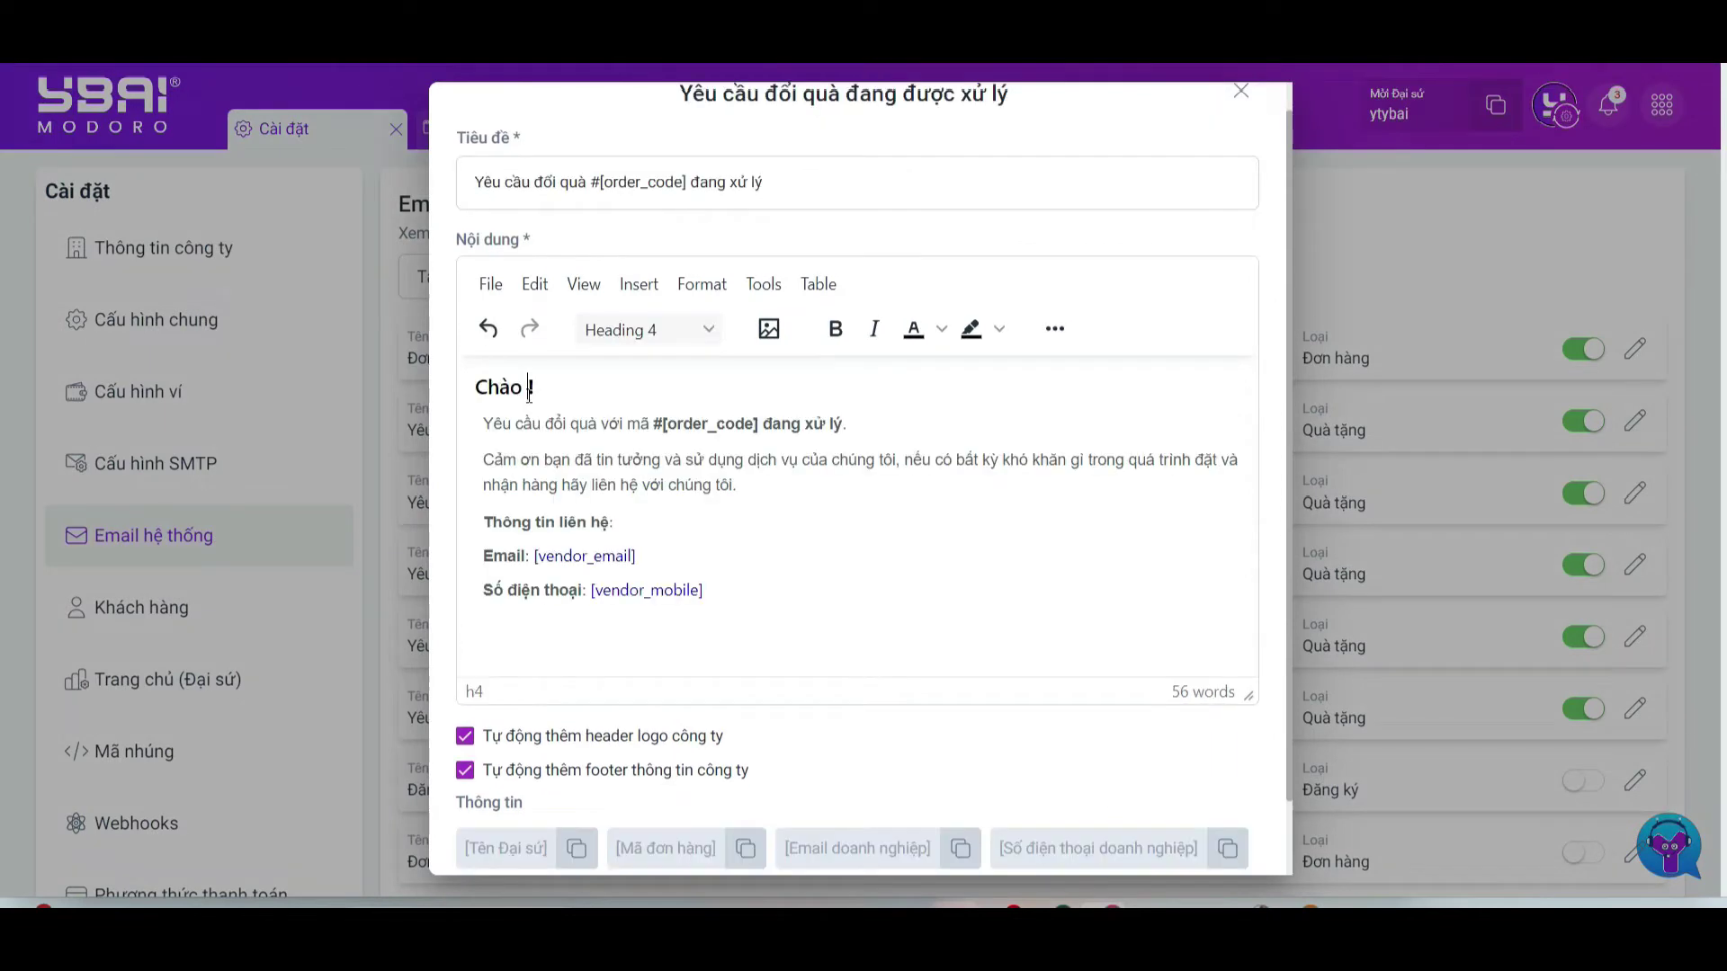
scroll(597, 791, down, 2)
click(576, 765)
click(529, 304)
key(ctrl+v)
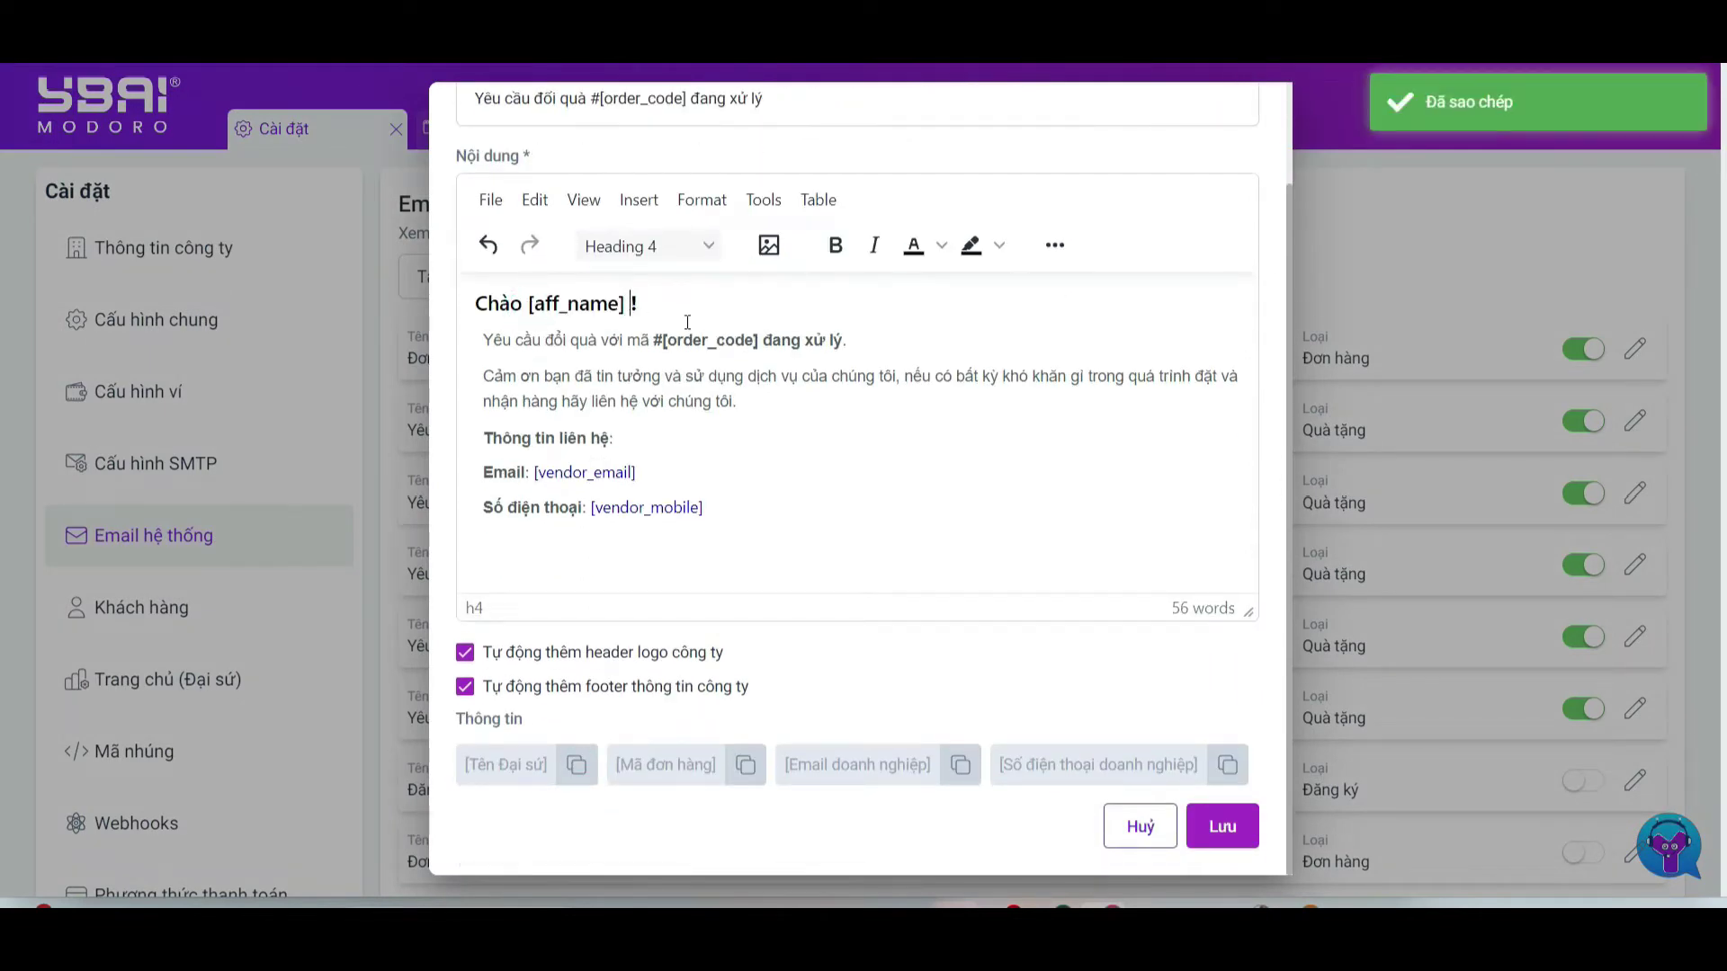
scroll(687, 333, up, 2)
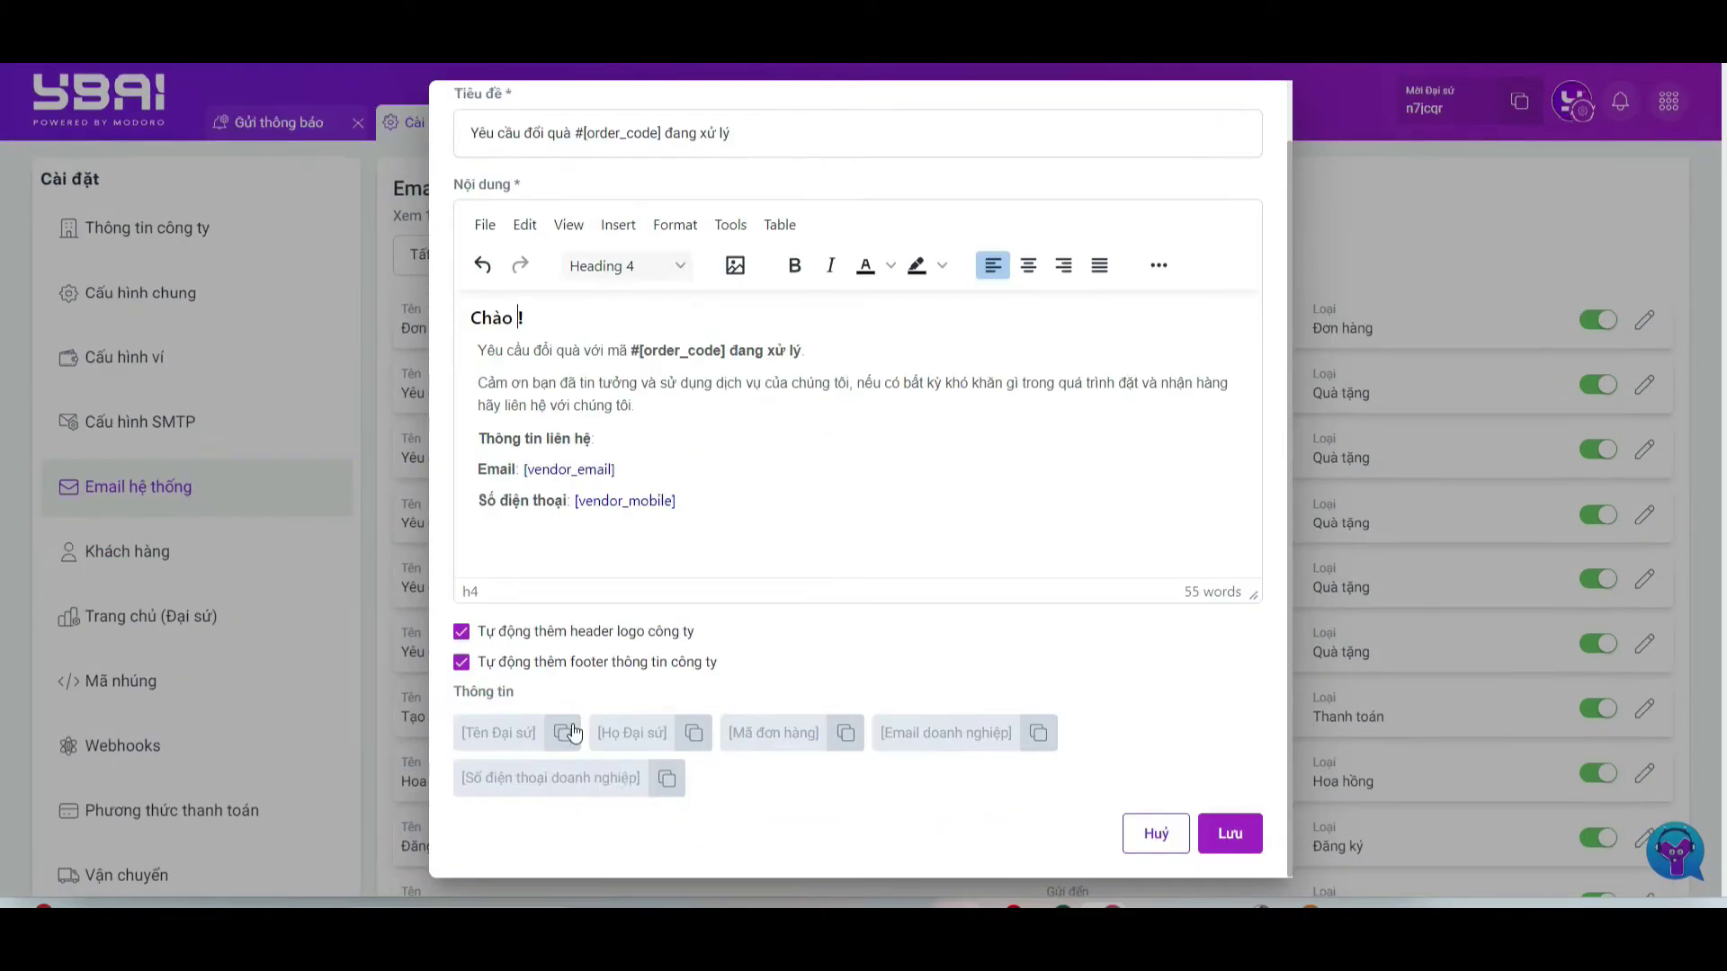
Step: Insert the [Họ Đại sứ] code and the [Tên Đại sứ] code after "Chào" in the gift-request email
click(685, 737)
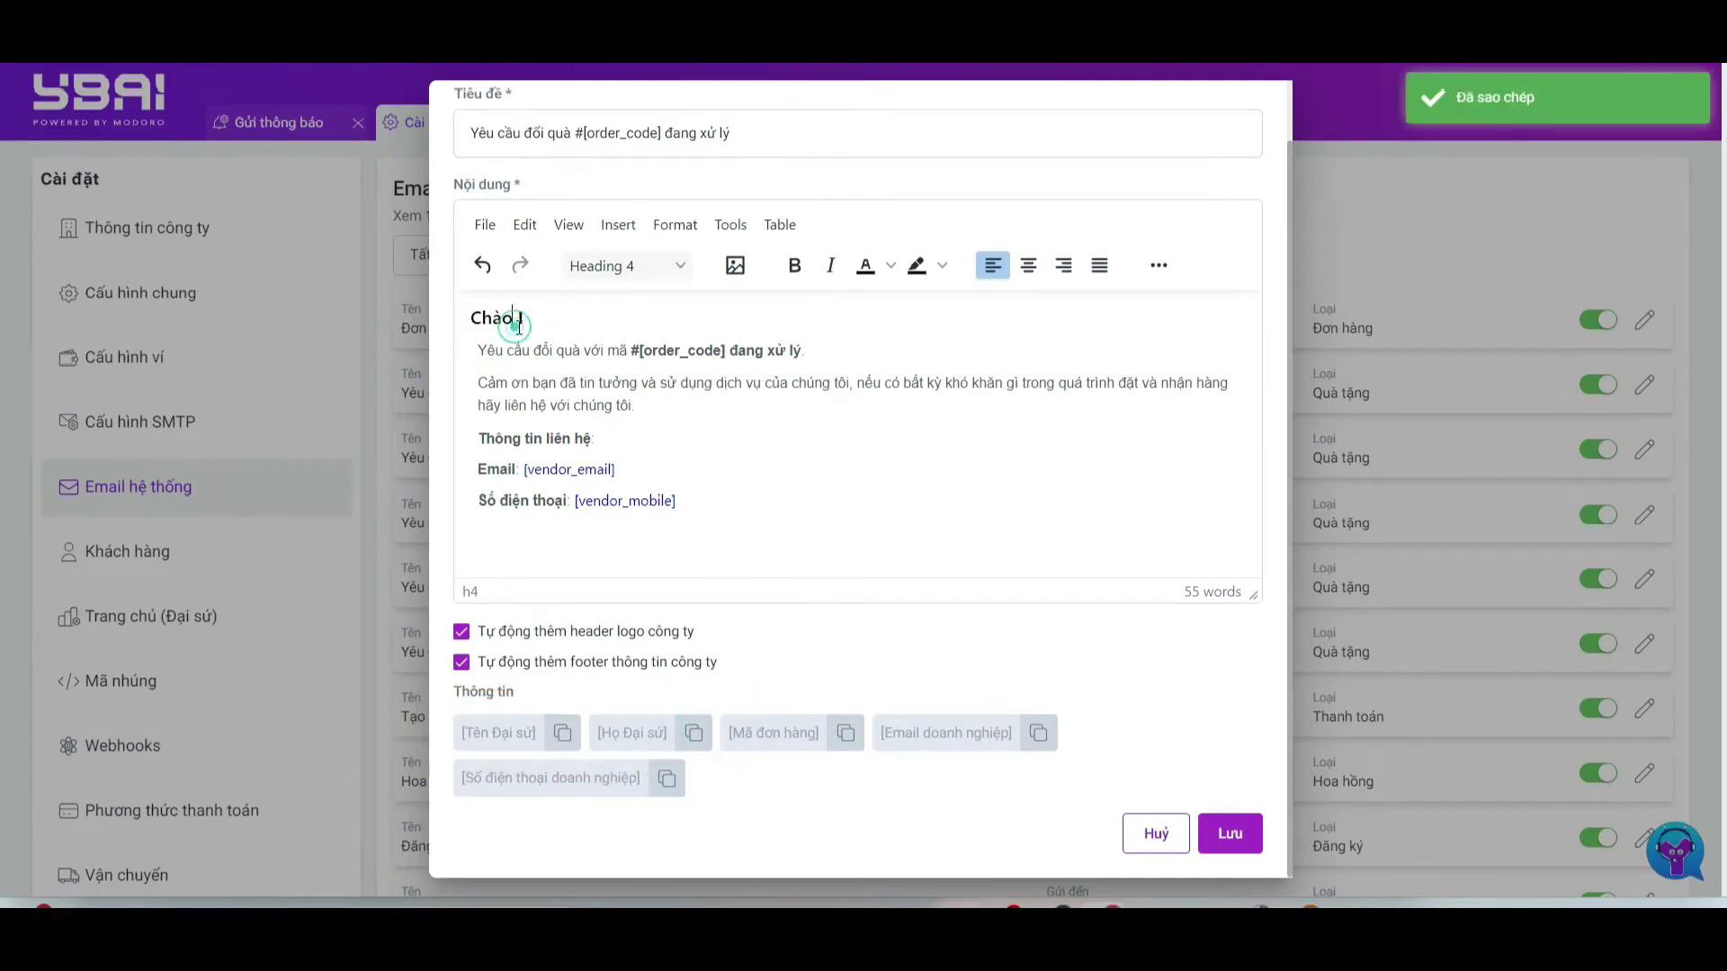
click(513, 320)
key(ctrl+v)
click(562, 733)
click(644, 321)
key(ctrl+v)
scroll(796, 465, up, 1)
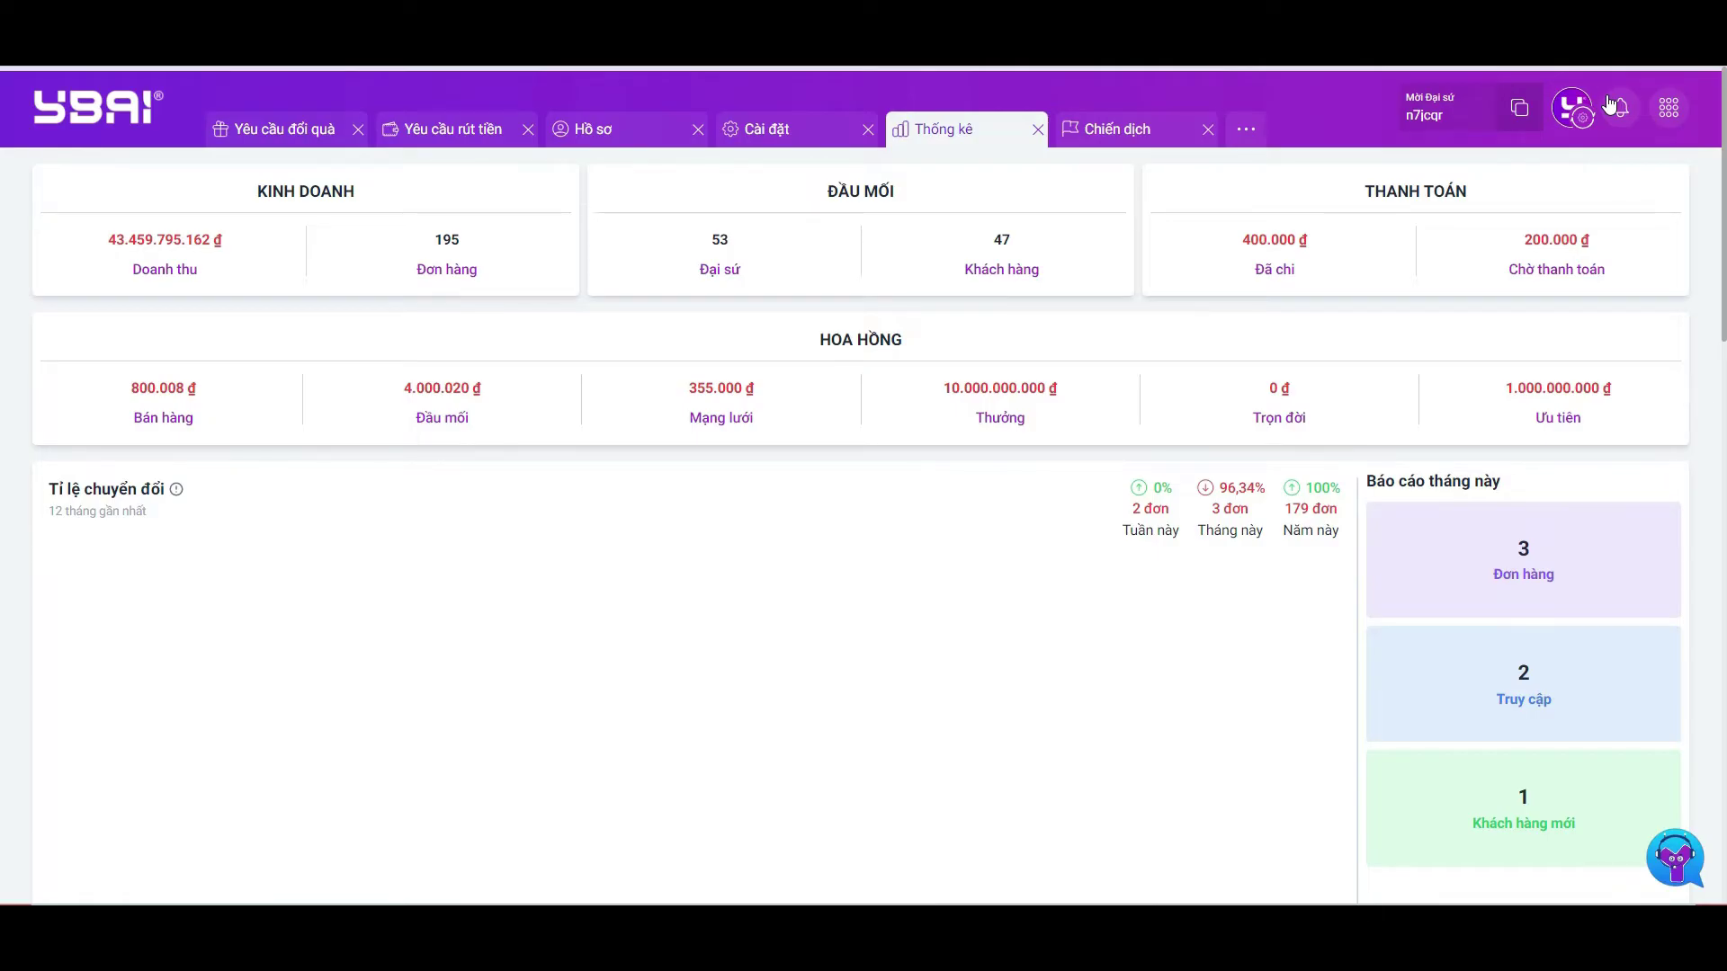
Step: Open the Tài khoản ngân hàng section of the account profile and start adding a bank account
click(1668, 107)
click(1455, 220)
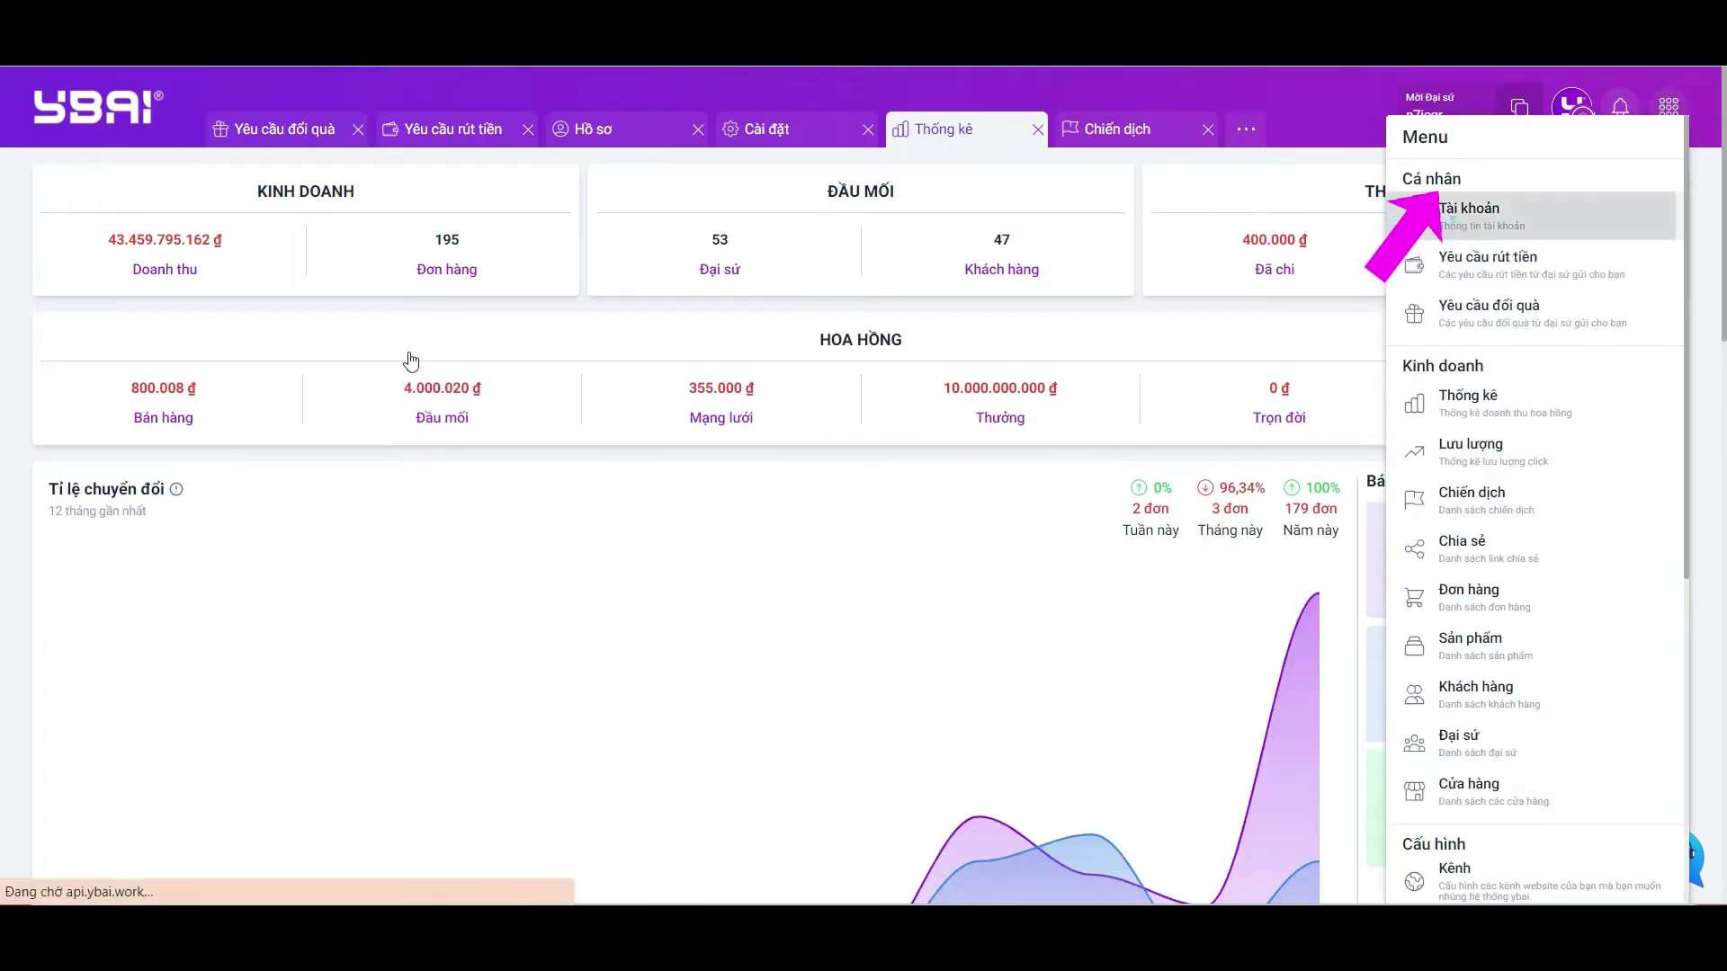
click(173, 531)
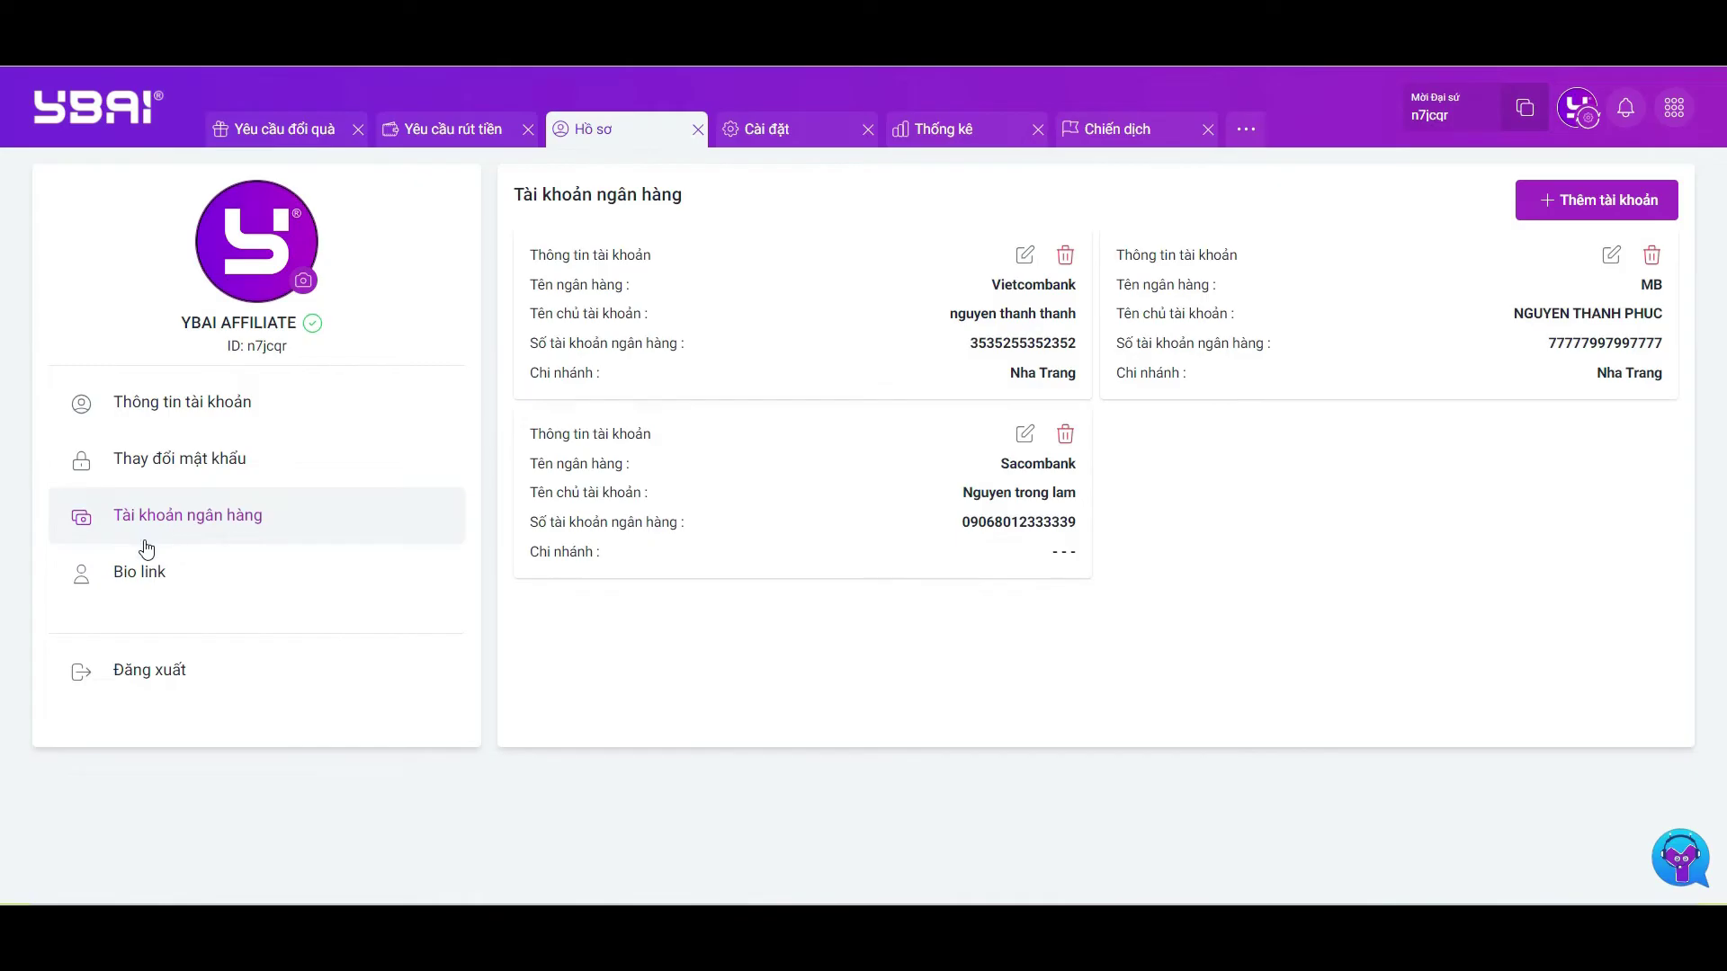
click(1544, 213)
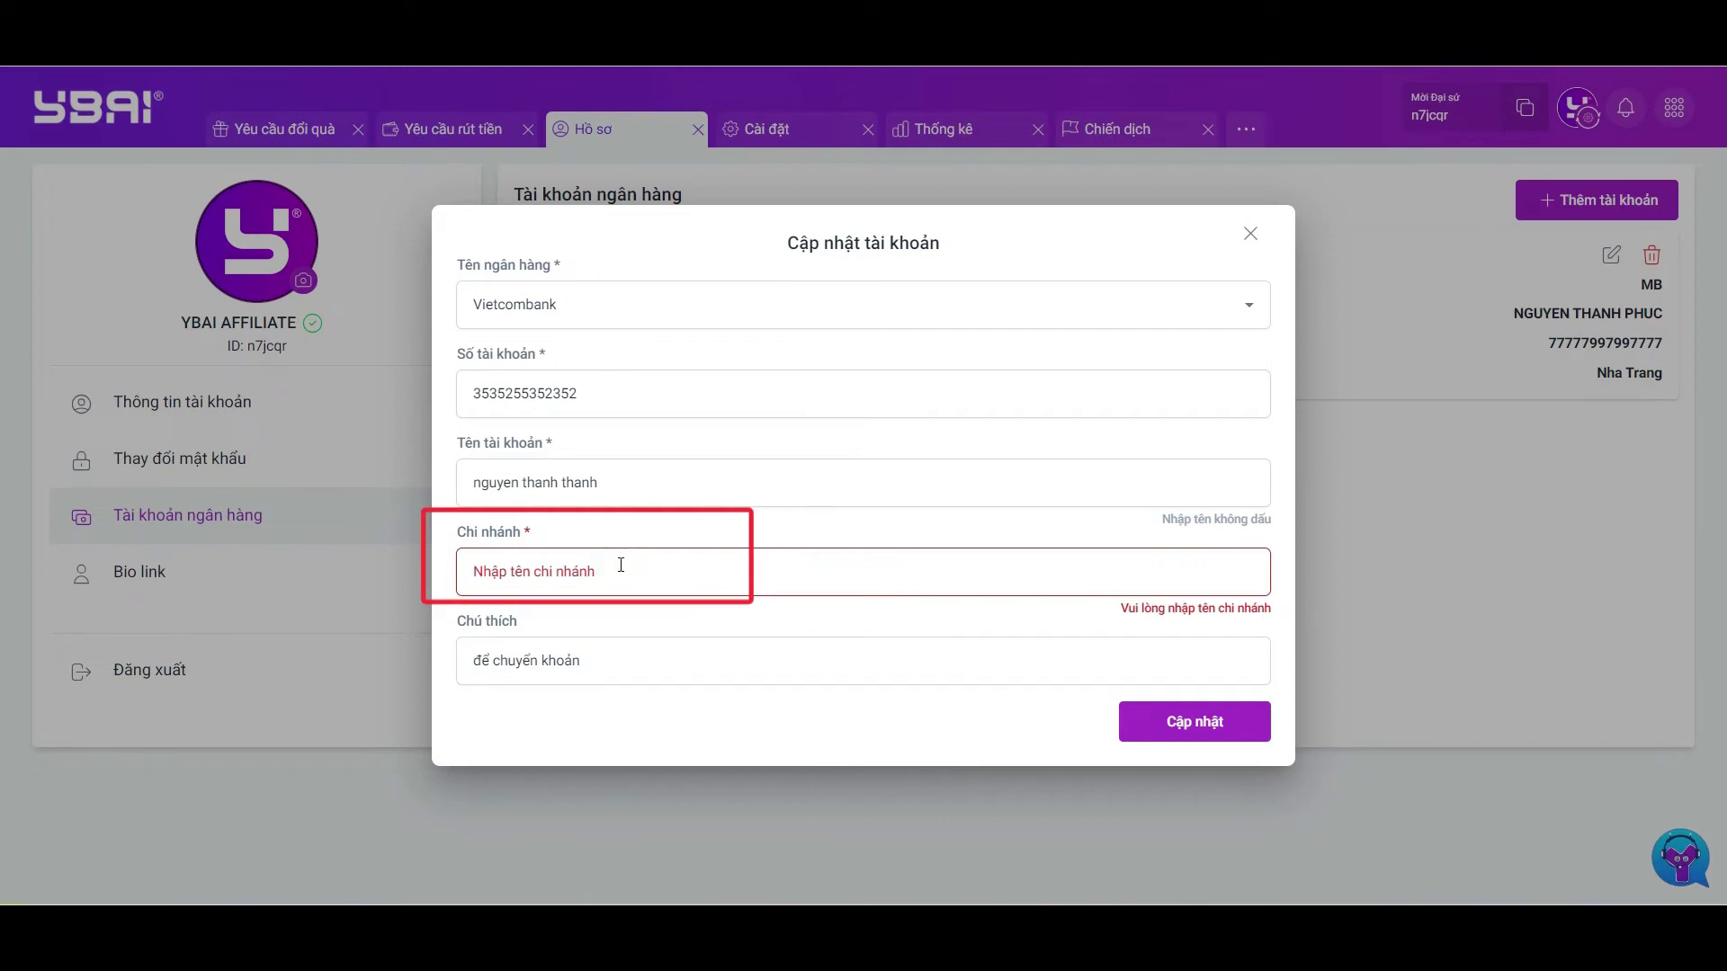
Step: Set the Vietcombank account's branch to Nha Trang and save the update
click(570, 557)
text(Nha Trang)
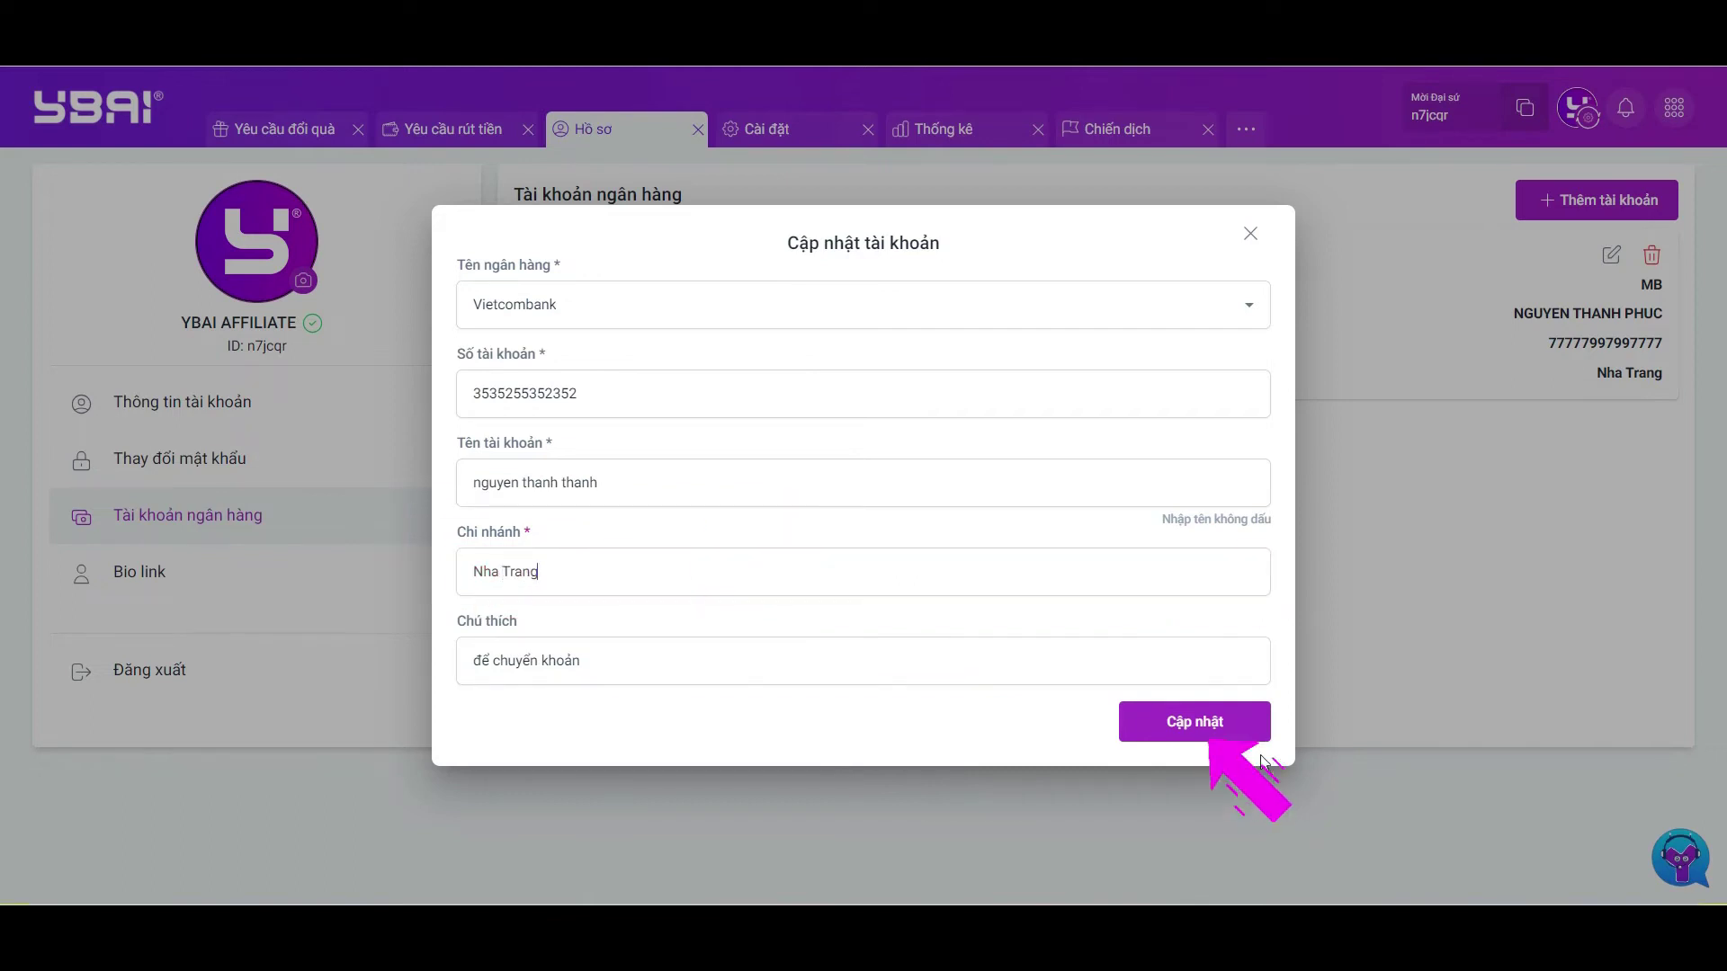
click(1196, 722)
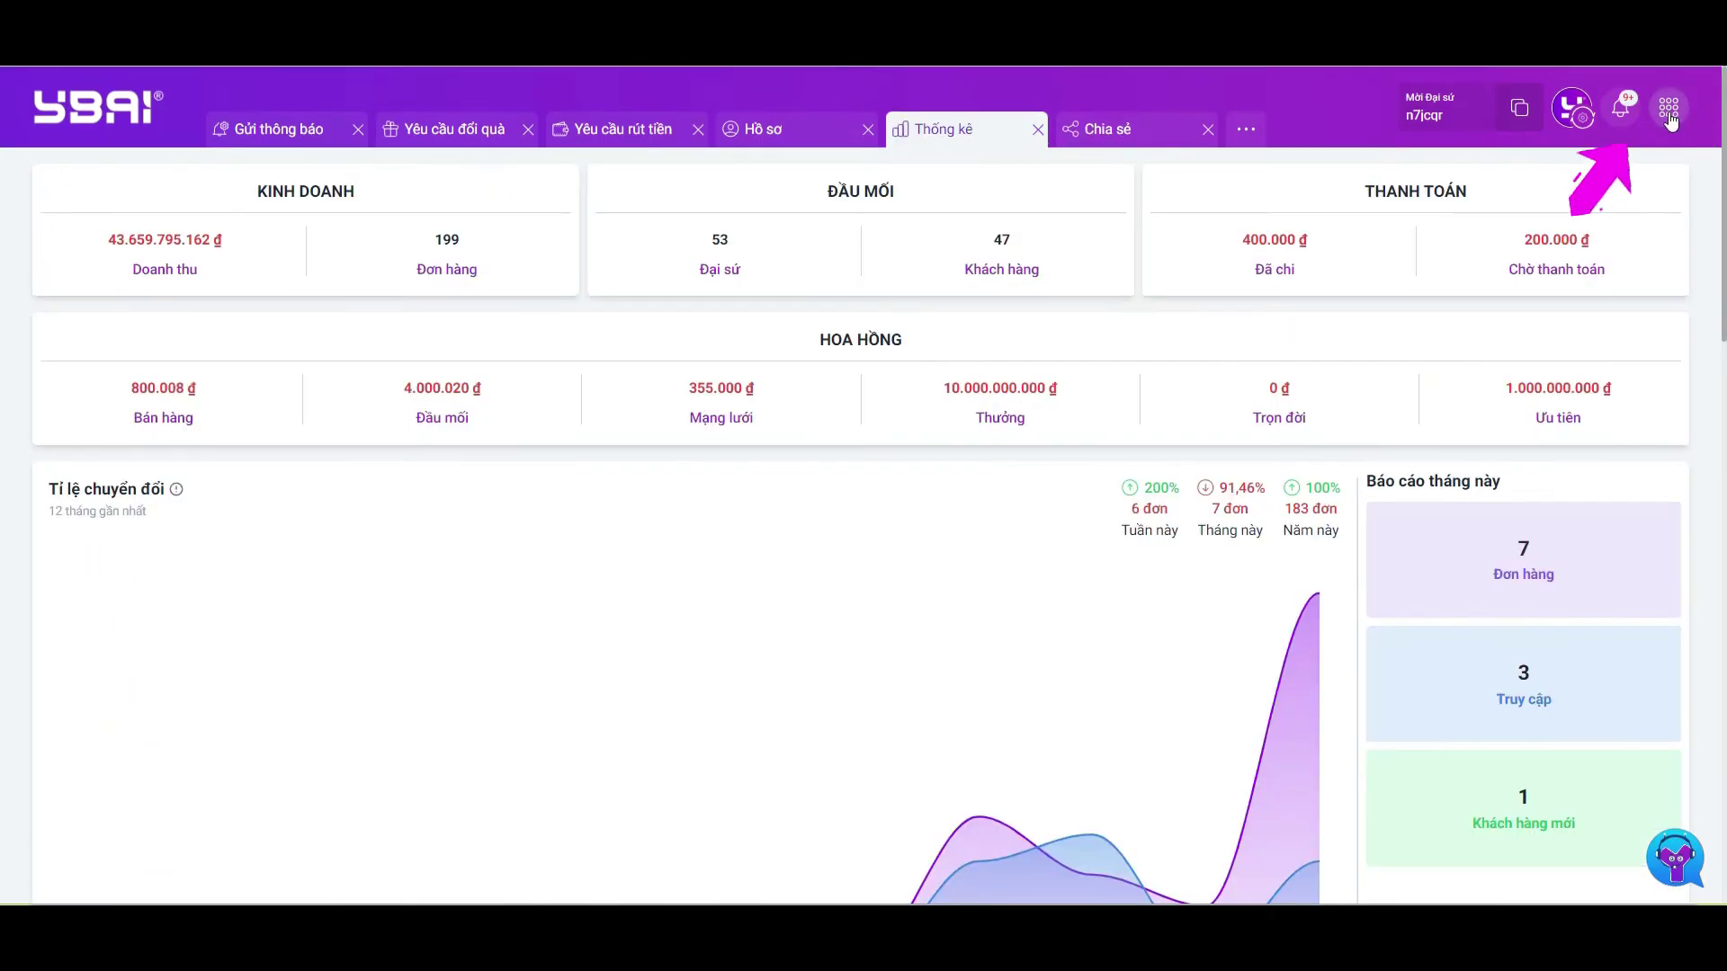
Step: Set the currency to Dollar ($) in the Cấu hình chung settings
click(1668, 108)
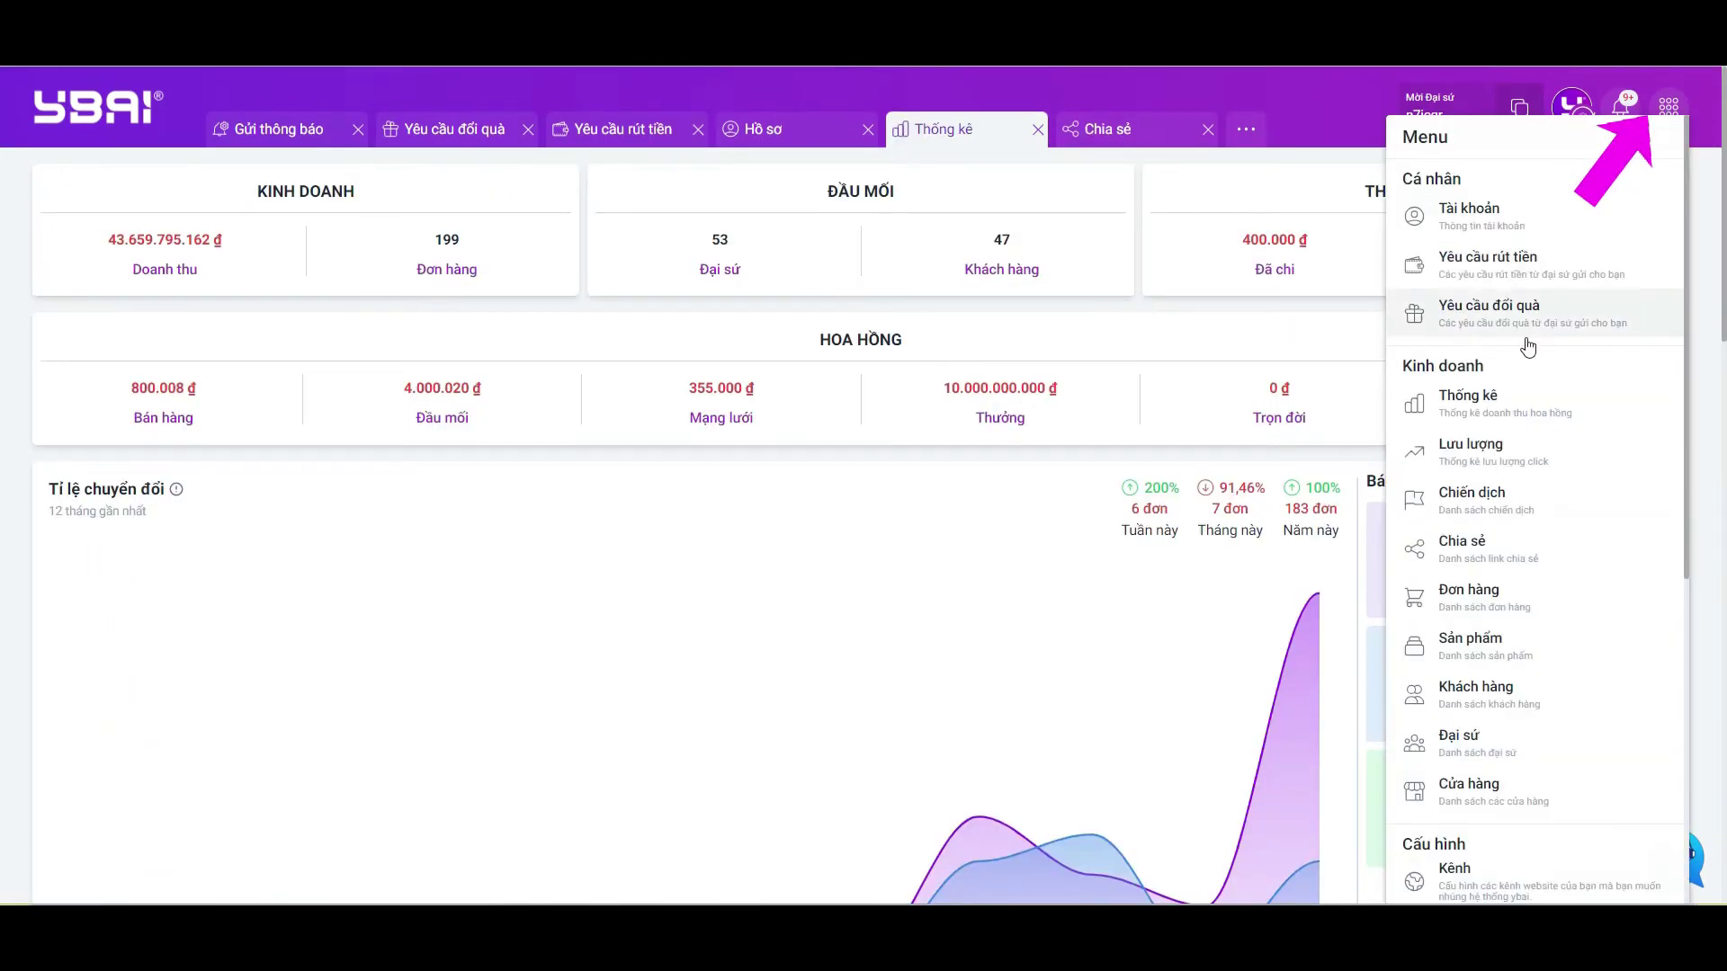
scroll(1527, 346, down, 5)
click(1461, 809)
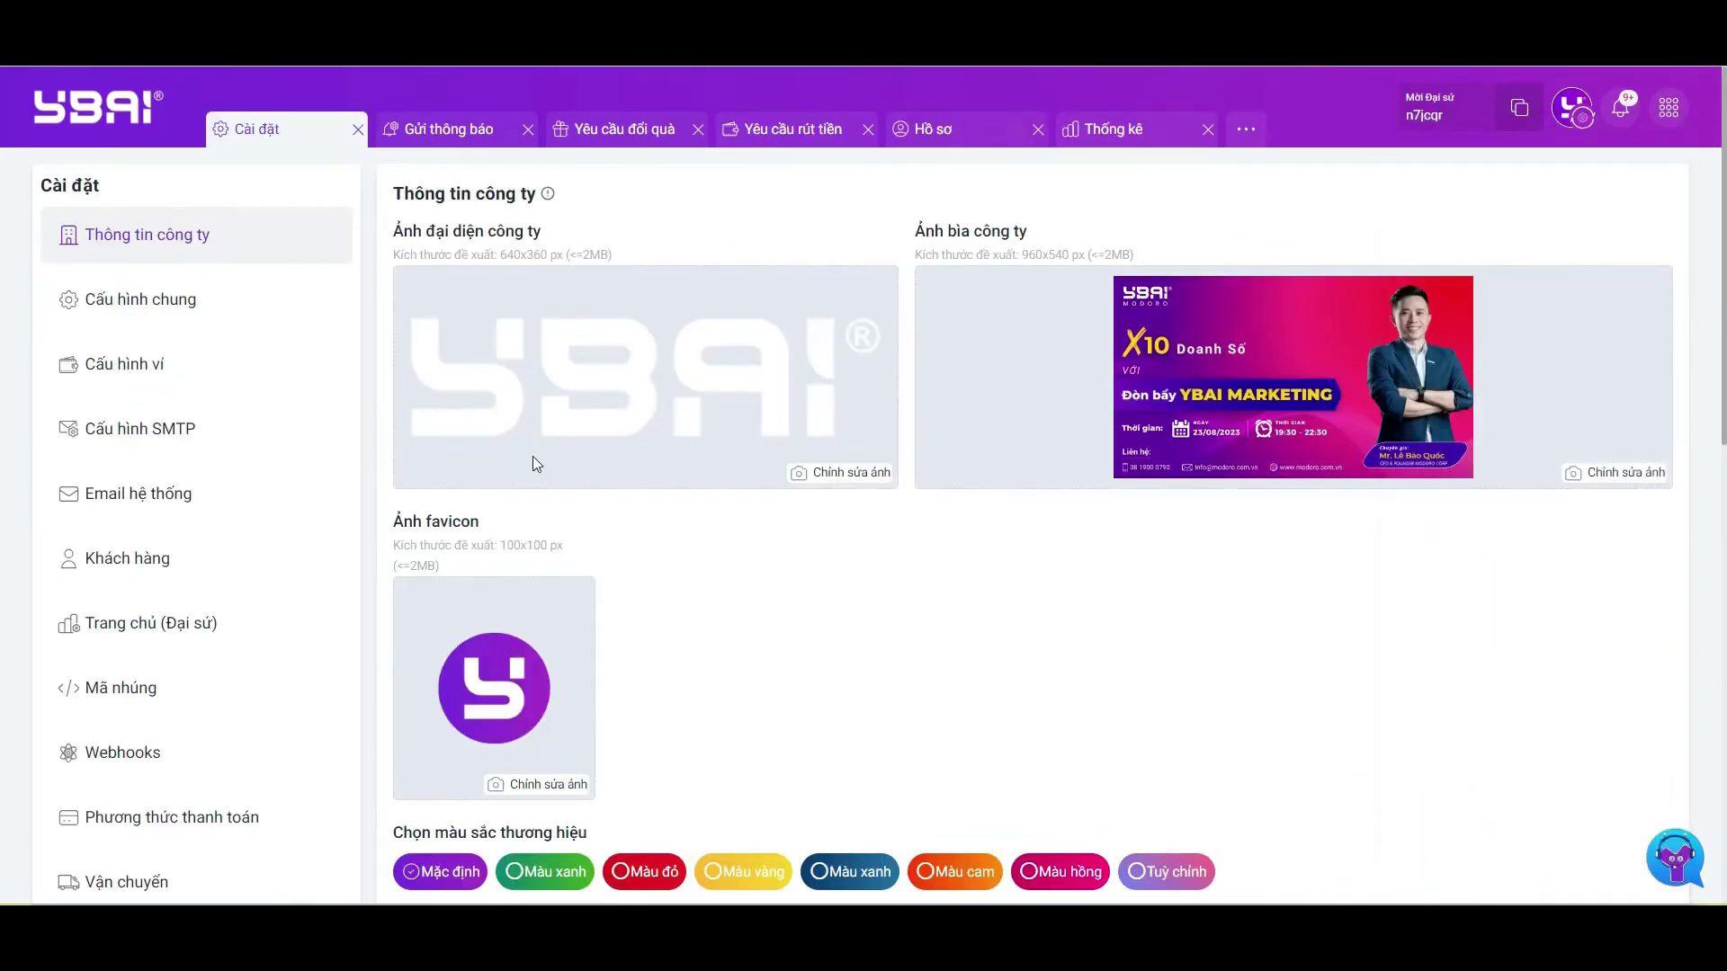
click(198, 302)
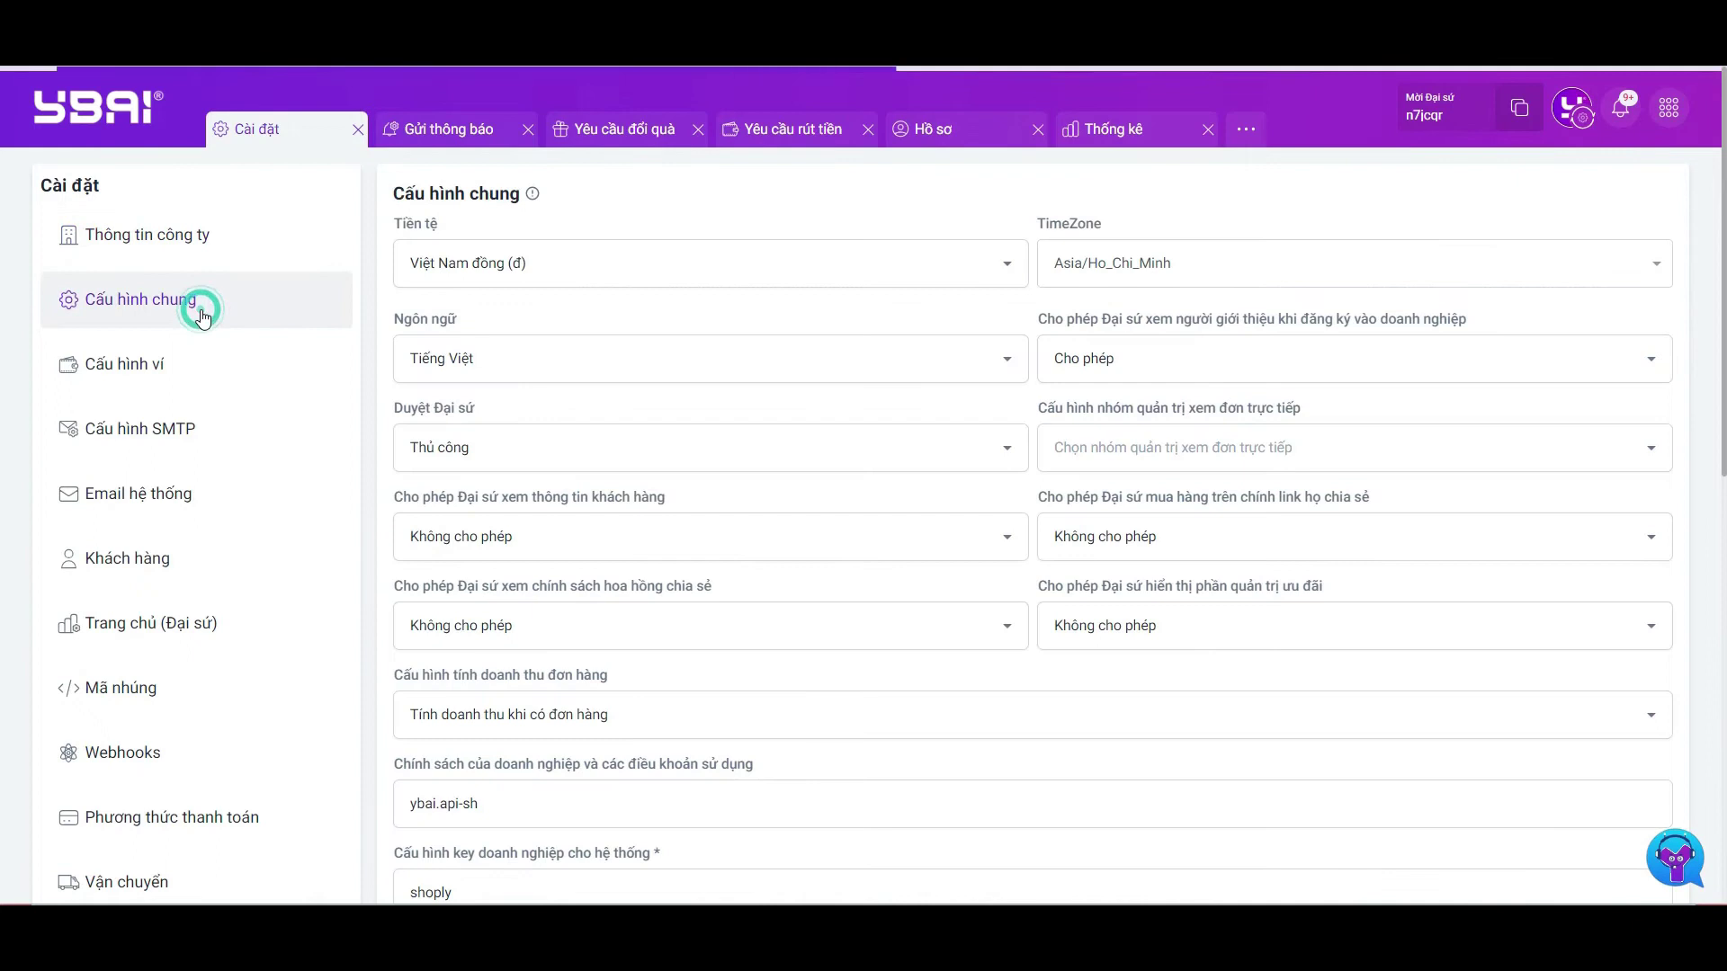
click(1005, 268)
click(407, 304)
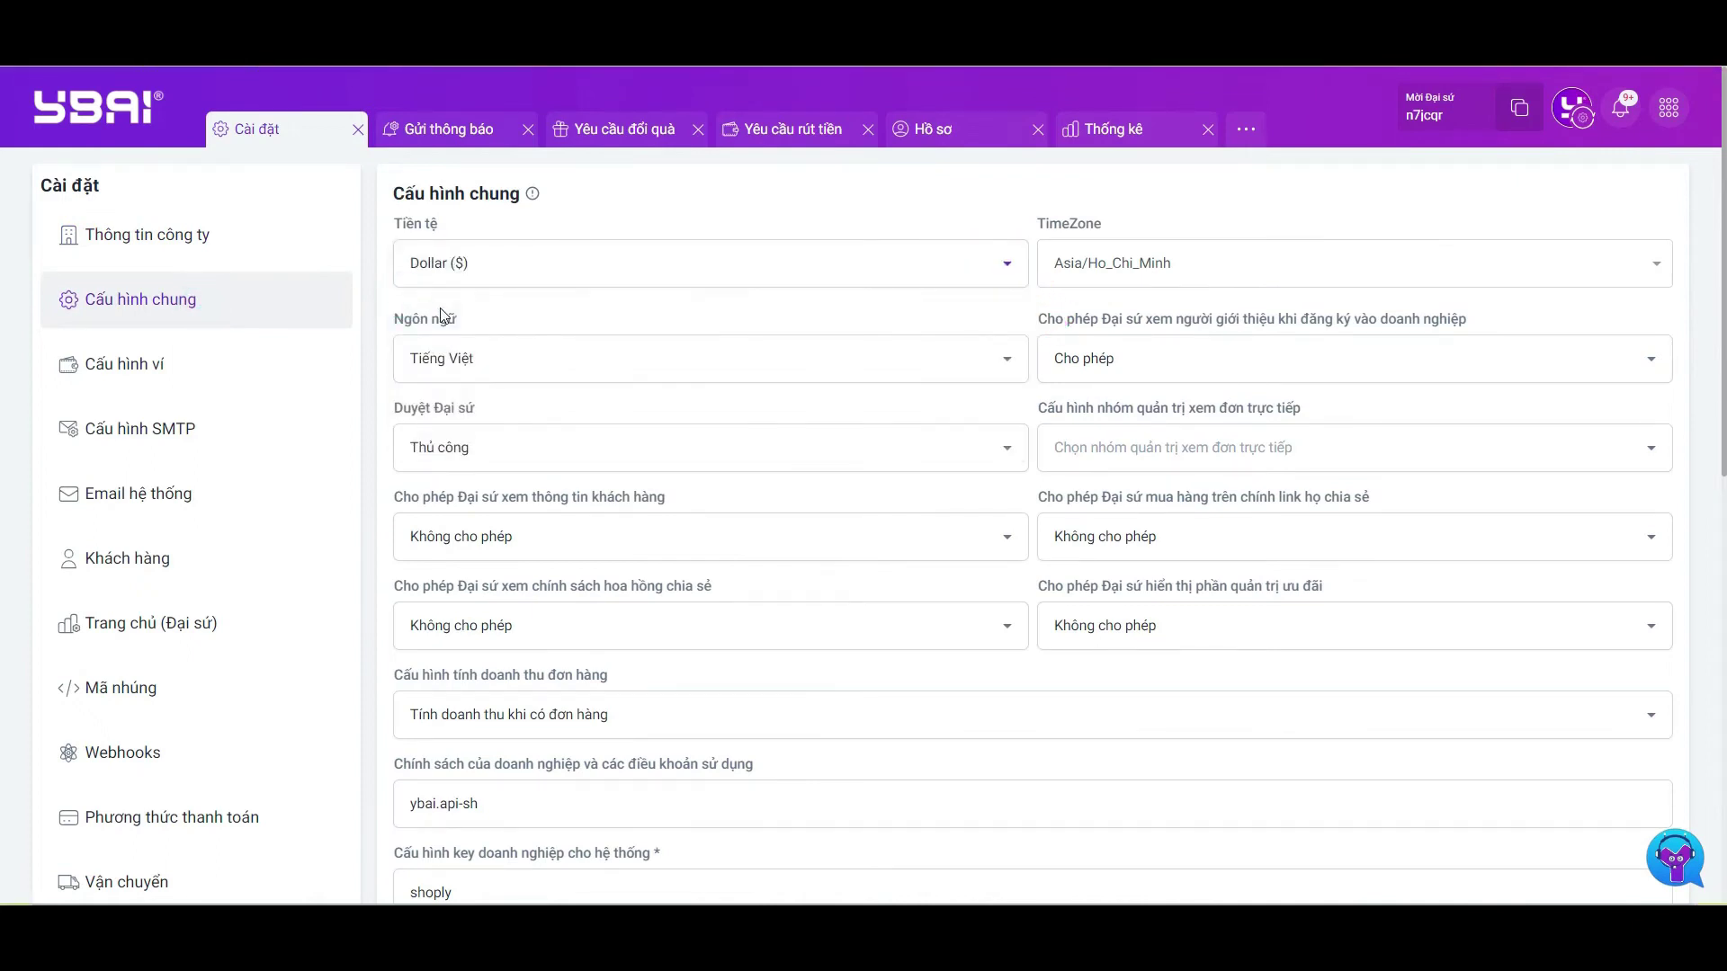
scroll(443, 315, down, 15)
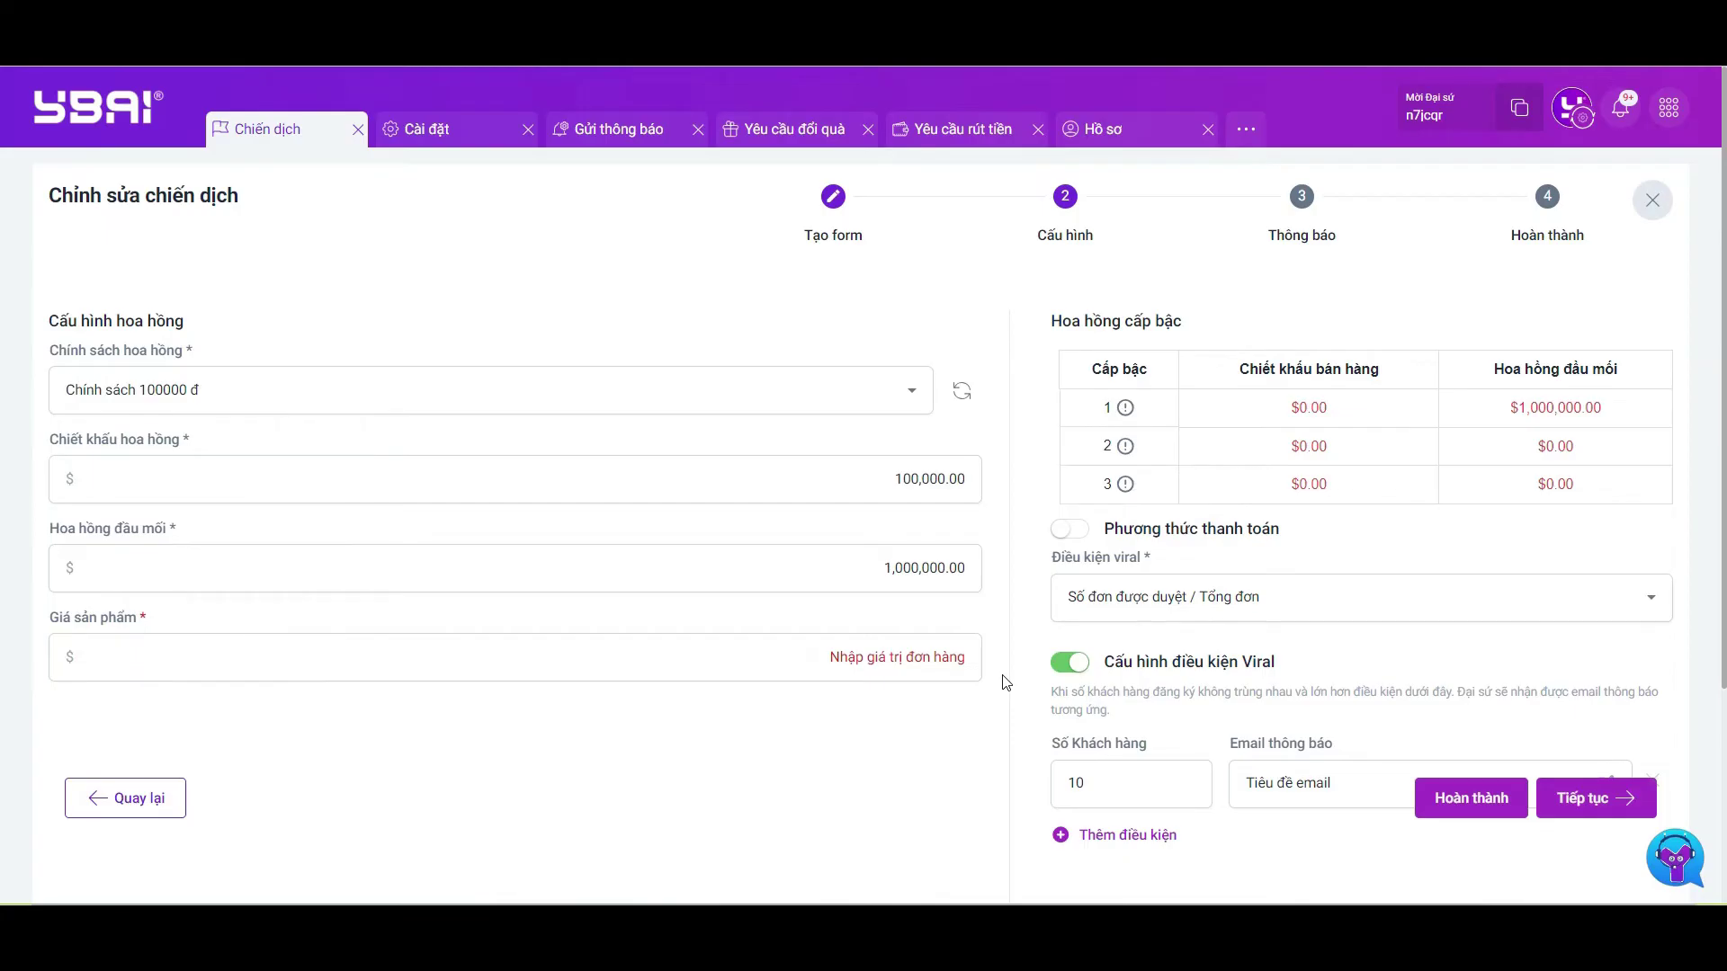
Step: Set the product price in the campaign's commission configuration to 12.50
text(12.50)
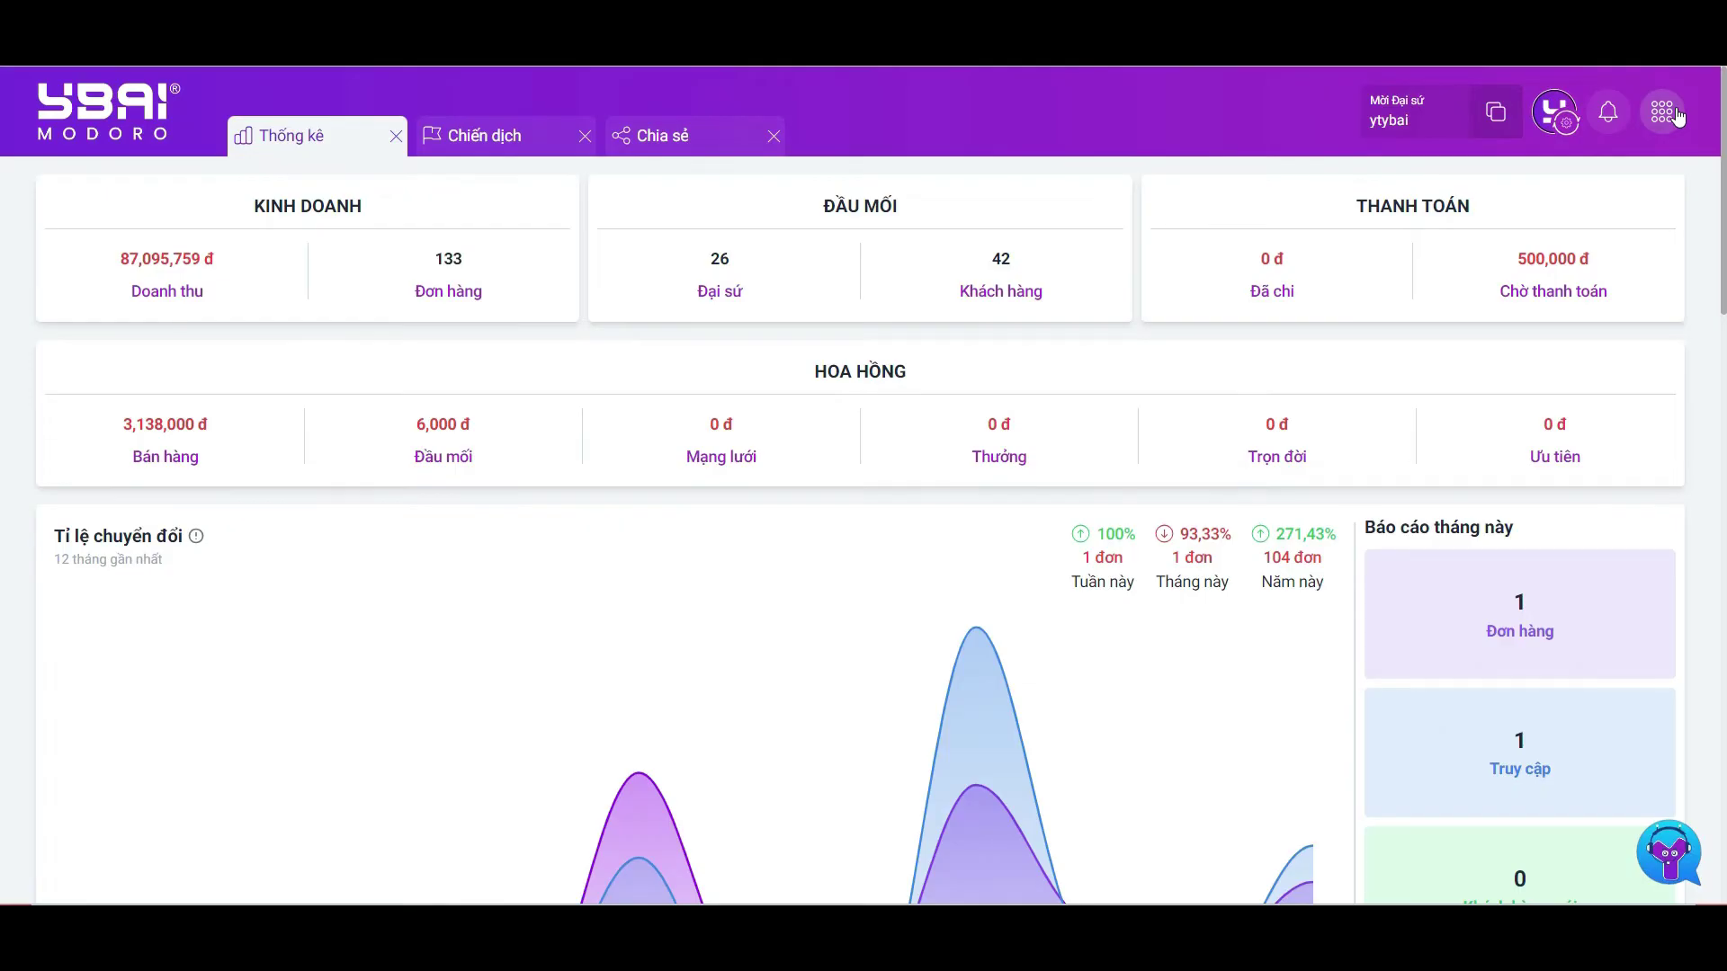
Step: Open the statistics of the ƯU ĐÃI KHÓA HỌC CON ĐƯỜNG NHÂN BẢN KHÁCH HÀNG ĐẶC BIỆT campaign and review its orders
click(1672, 113)
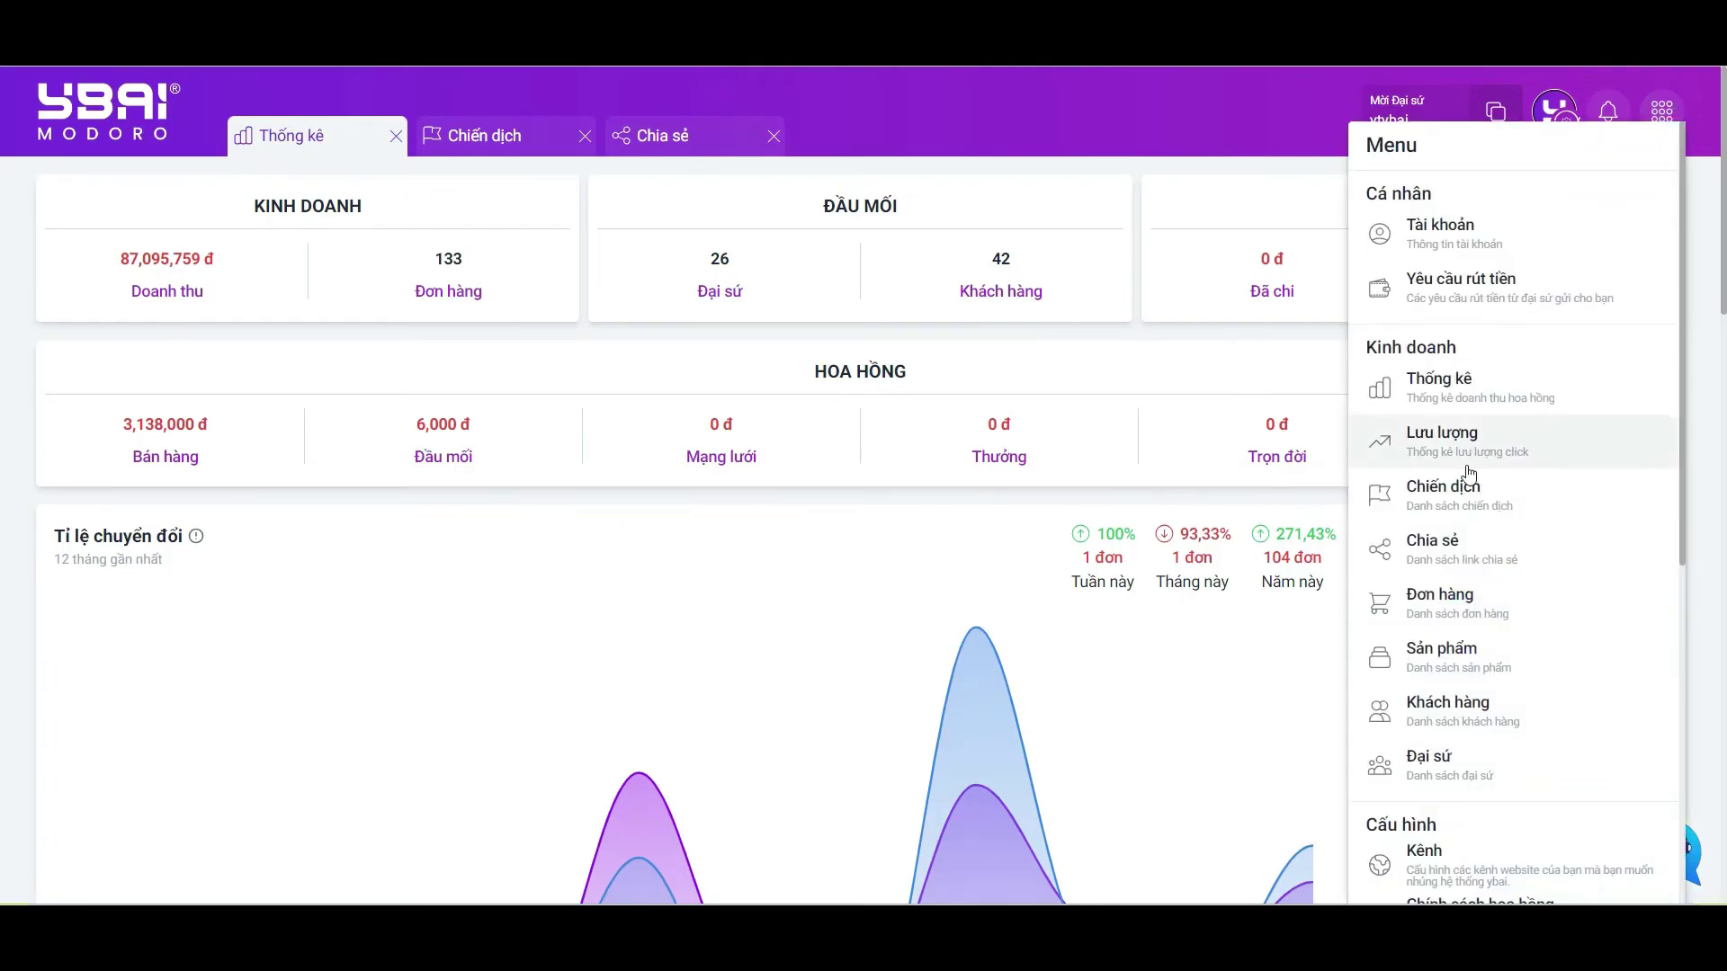
click(1441, 494)
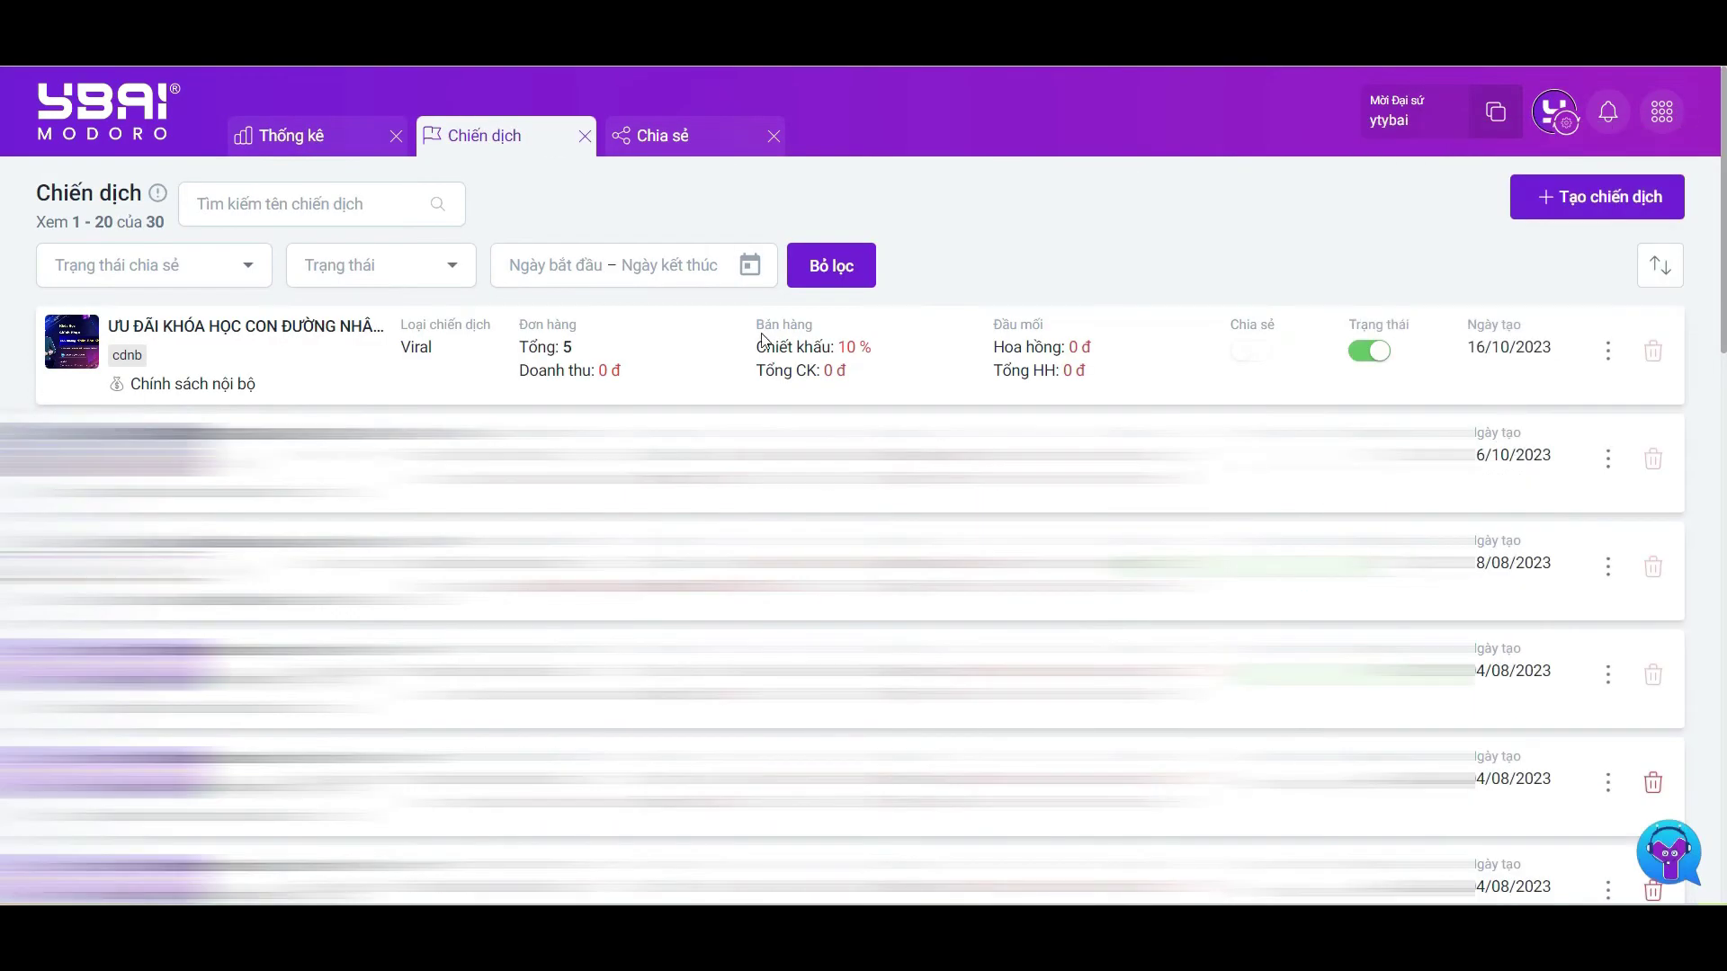
click(1609, 351)
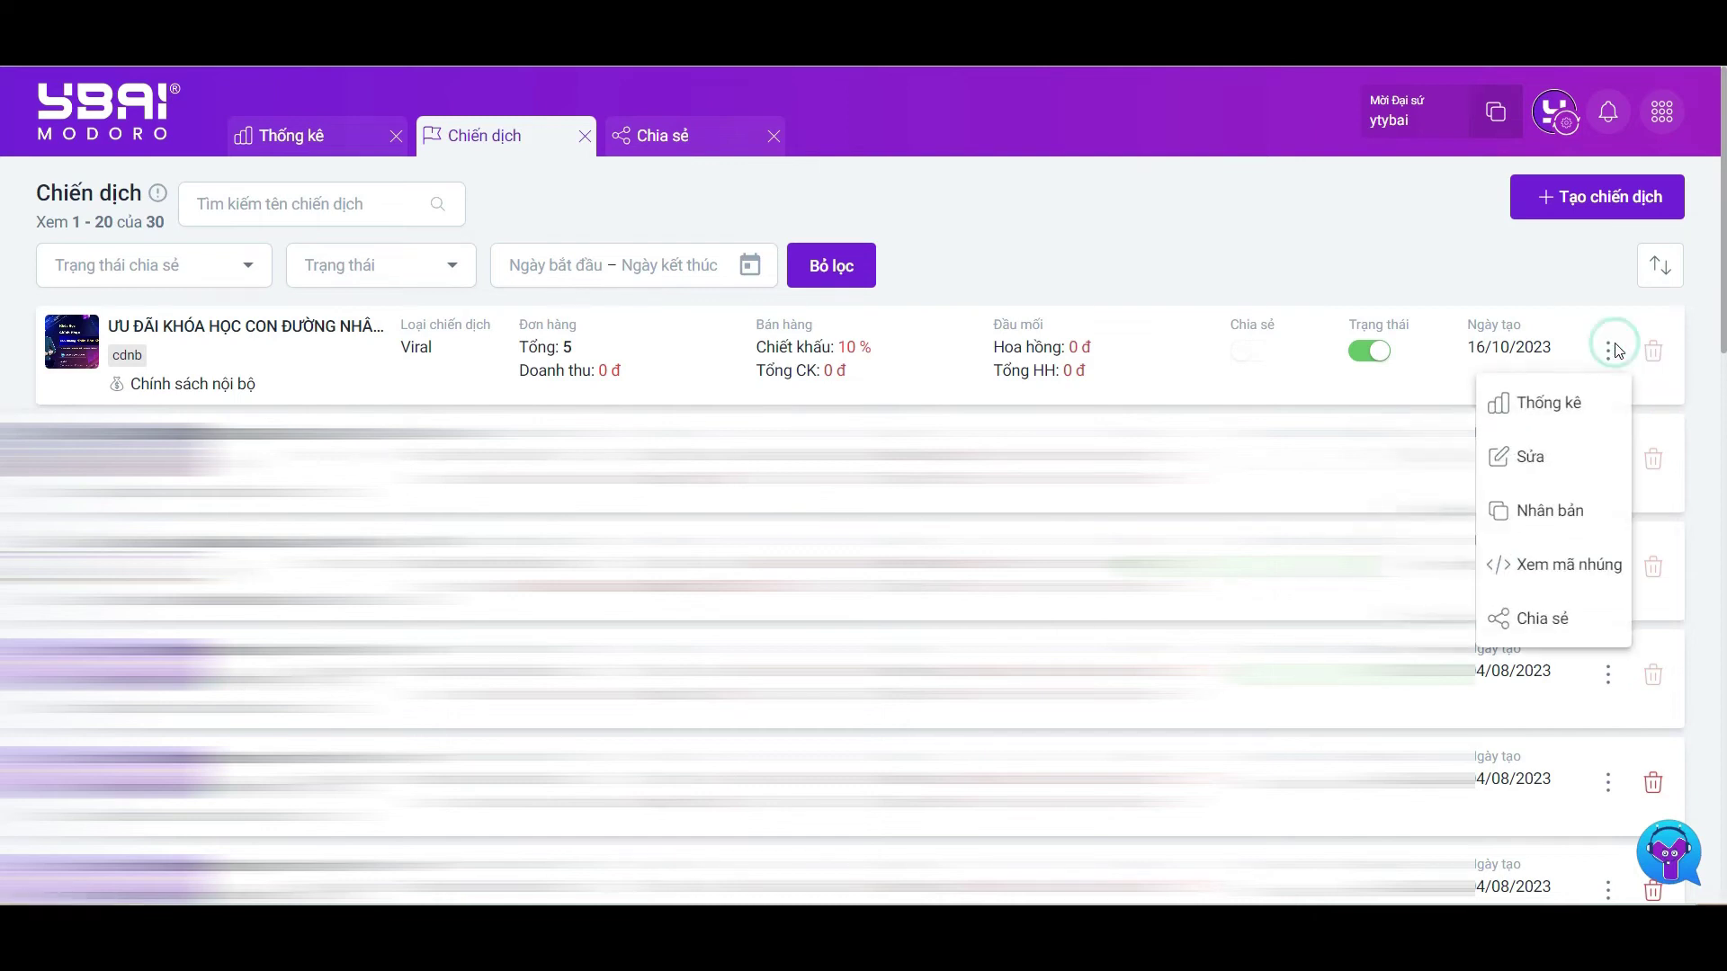
click(1558, 402)
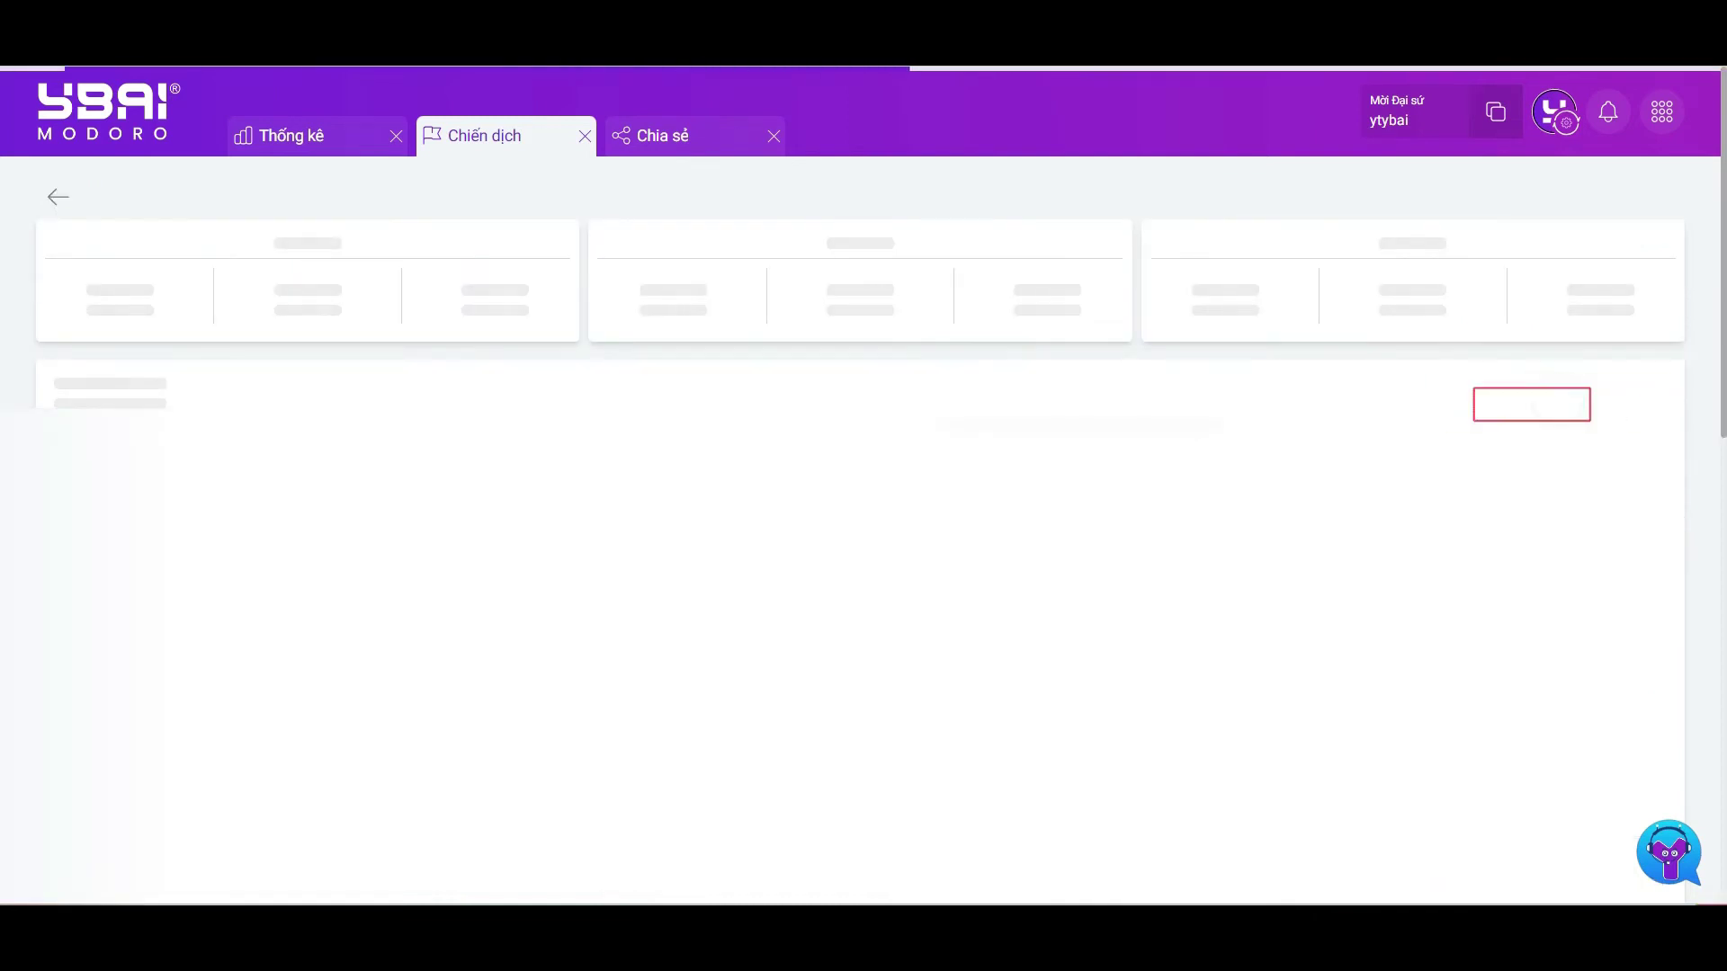
scroll(1192, 567, down, 5)
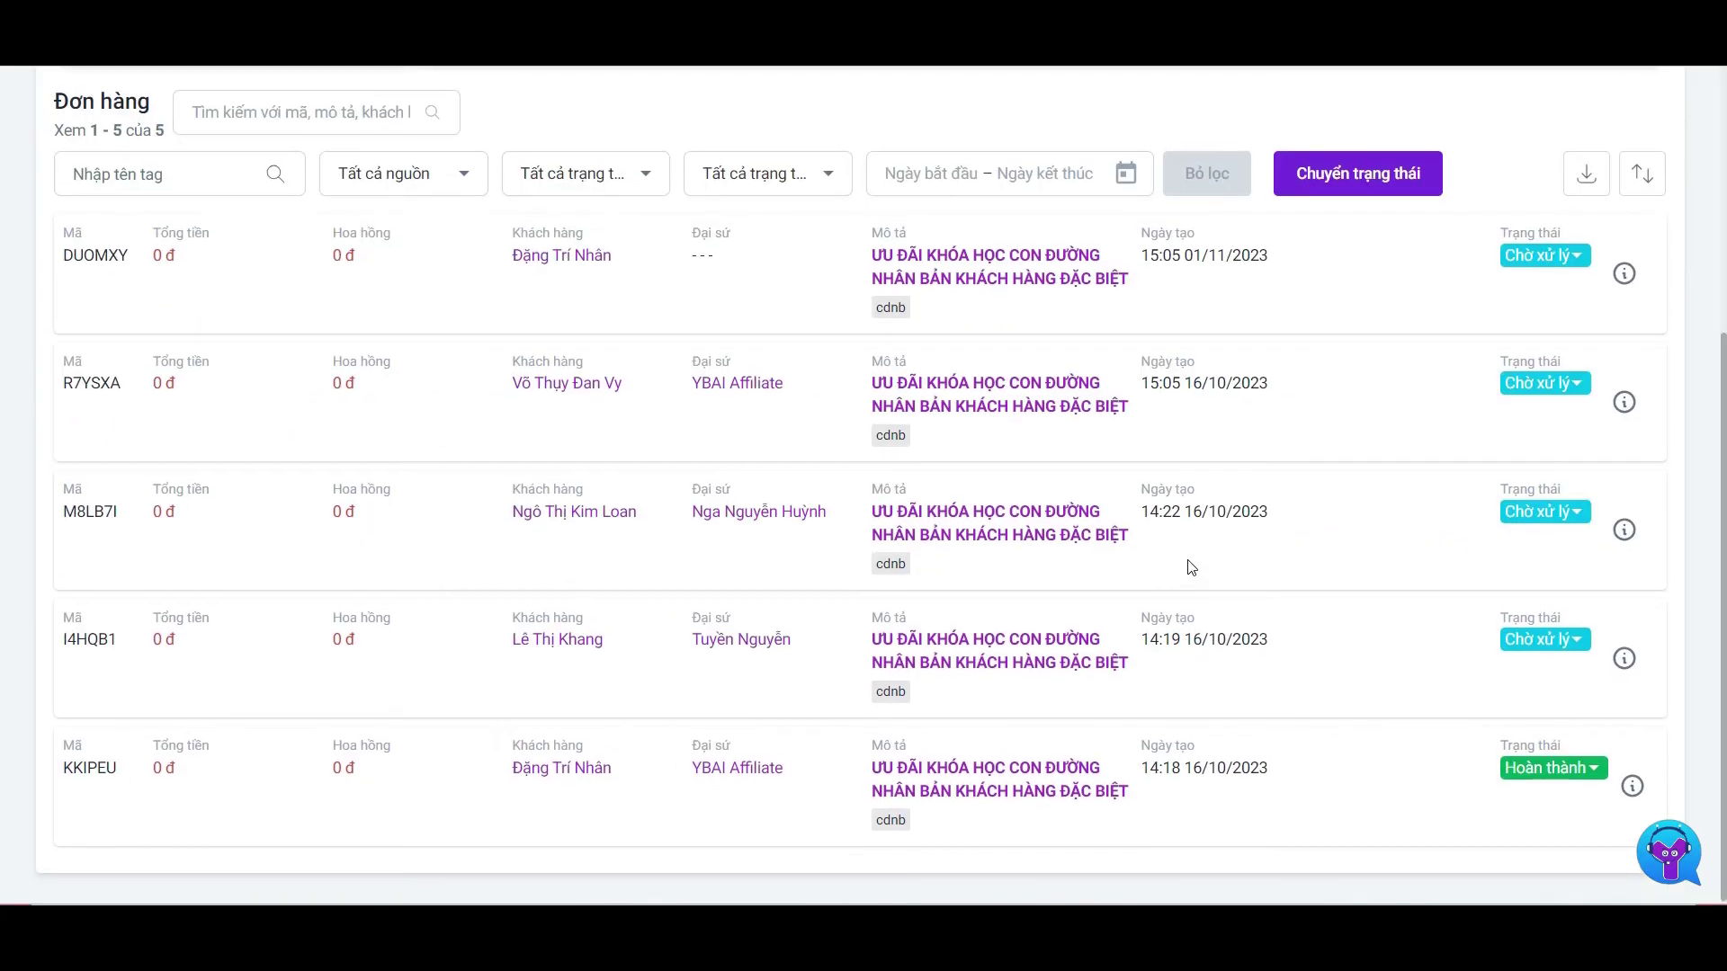
scroll(1192, 567, up, 4)
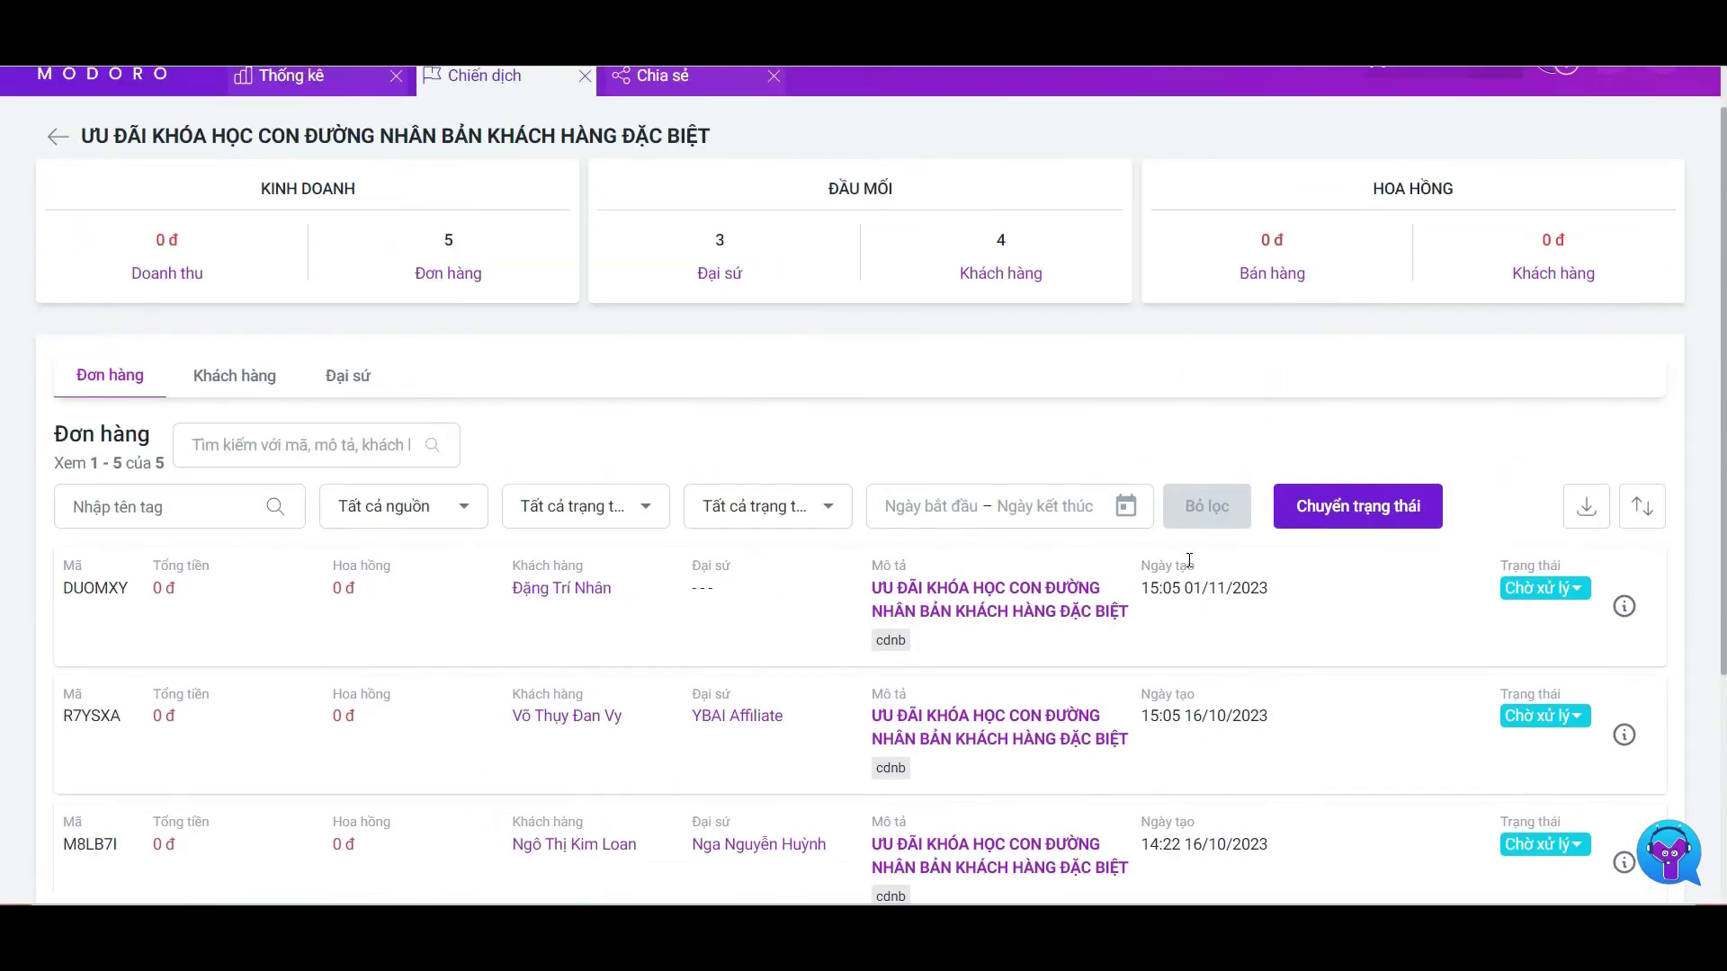
Step: Export the campaign's orders with the extra fields Nhân xưng and Facebook, and view the exported worksheet
click(1578, 509)
click(669, 634)
click(1082, 634)
click(1214, 746)
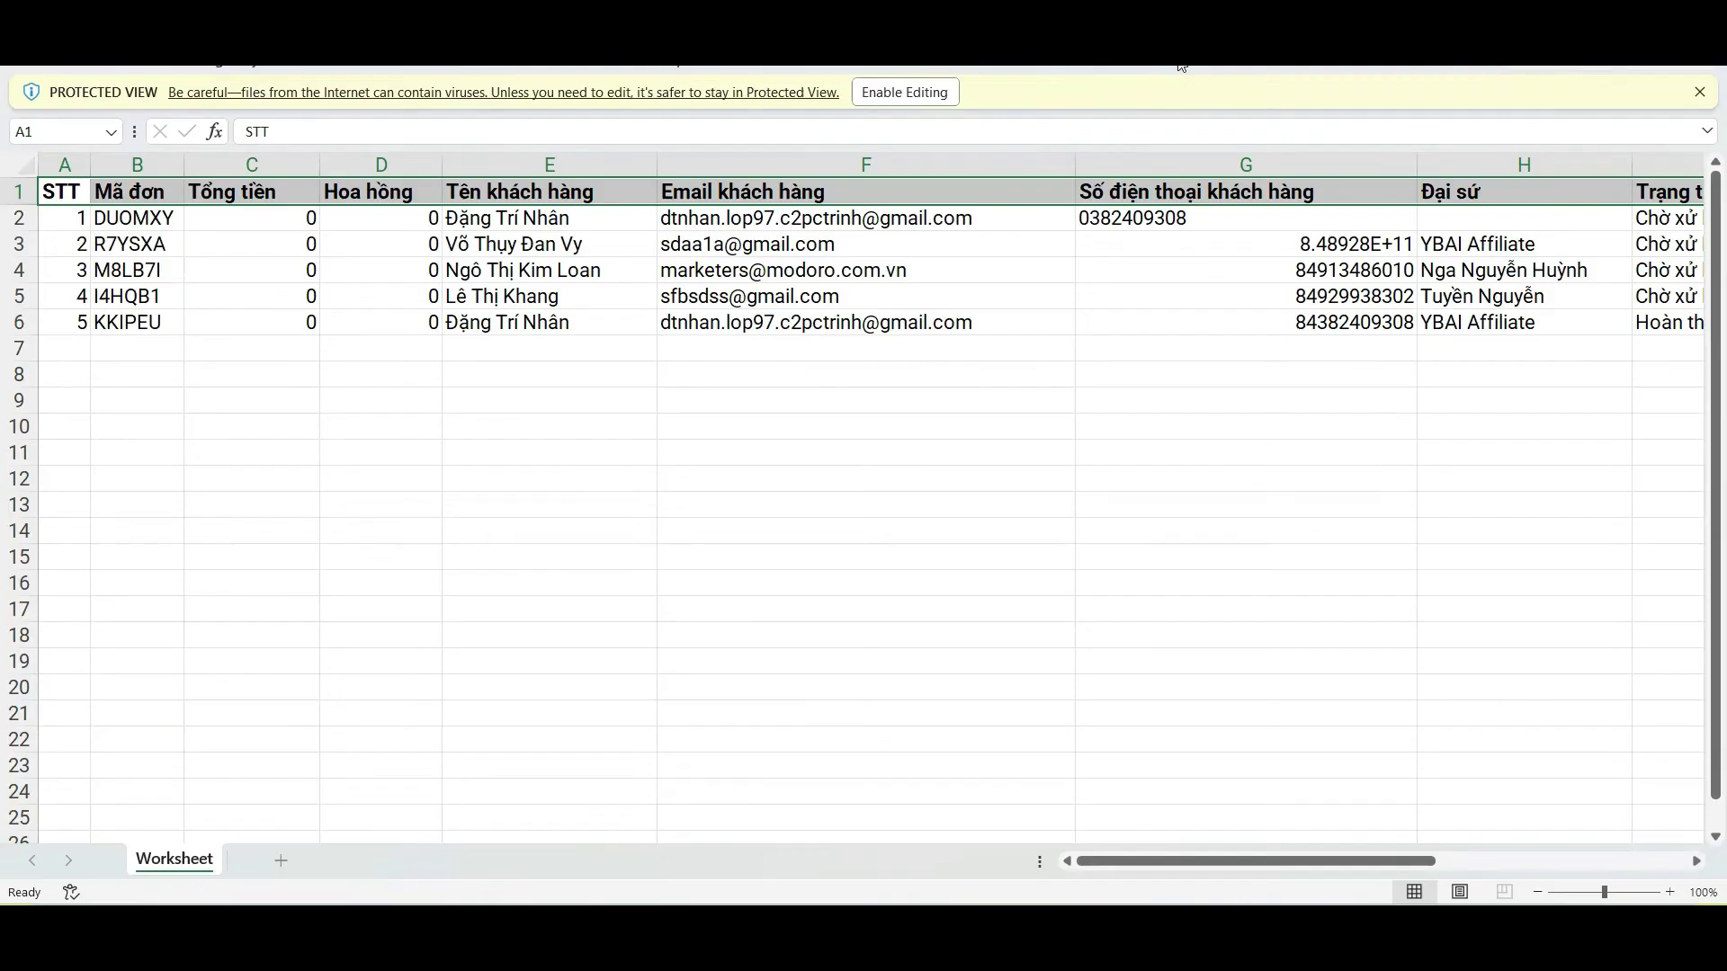
click(1302, 164)
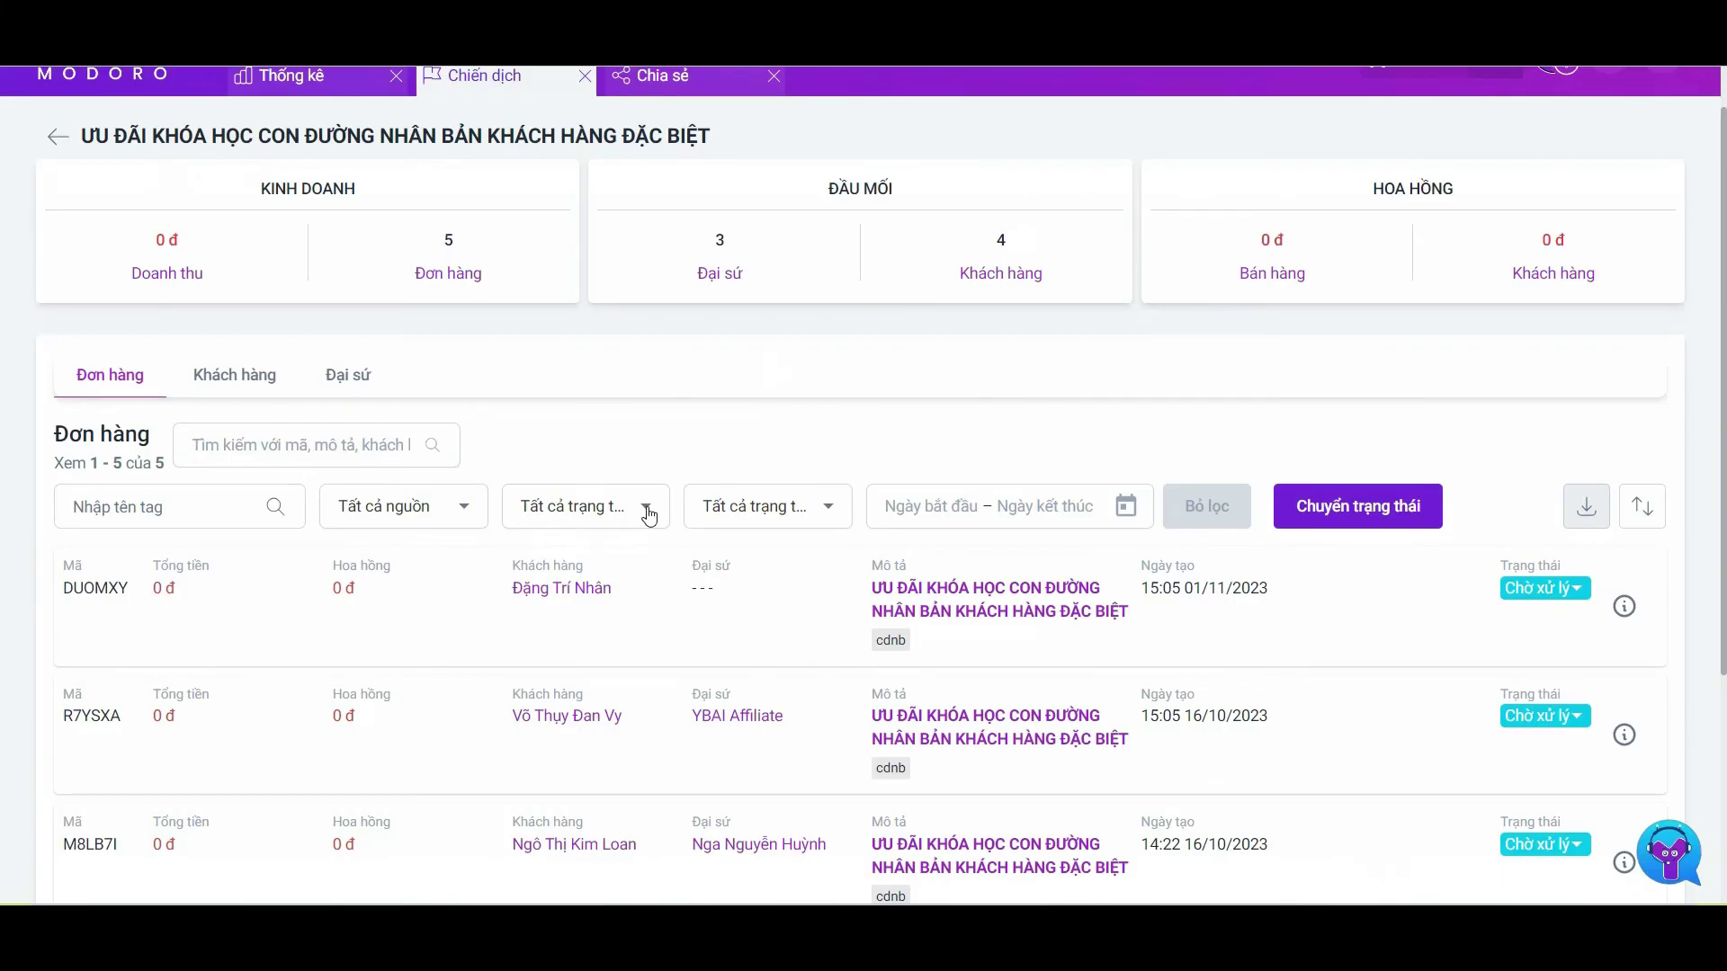
Step: Filter the orders by the Hoàn thành status and set the order export to Theo điều kiện lọc
click(647, 510)
click(578, 648)
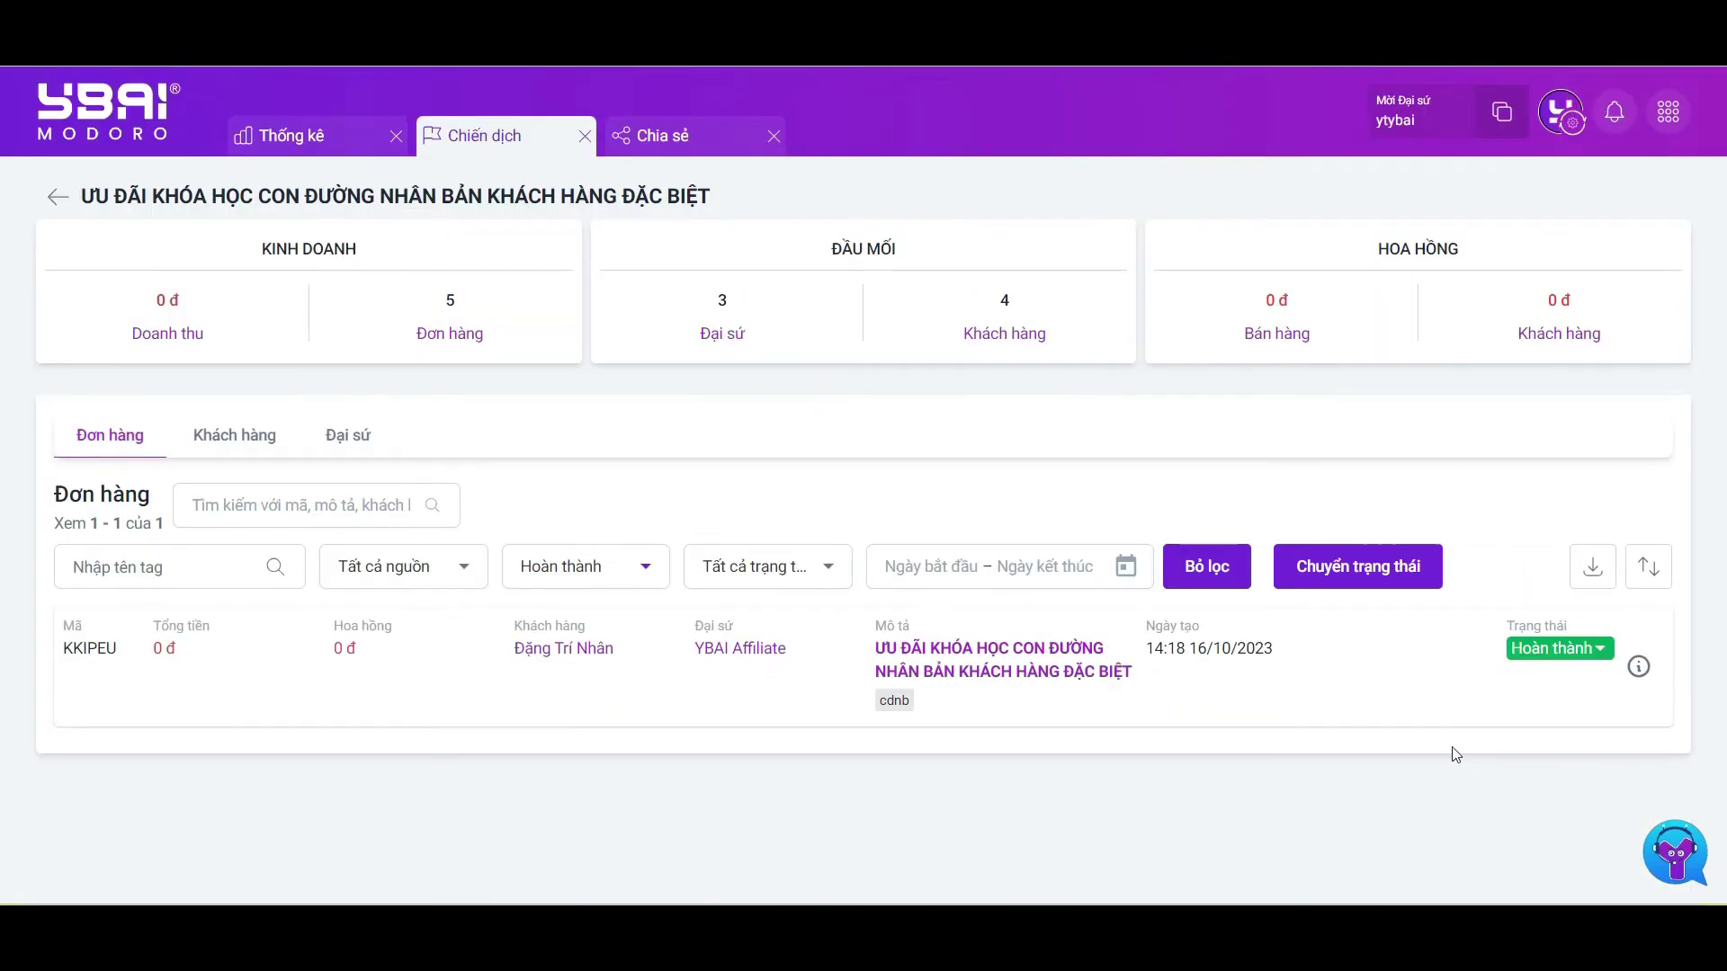
click(1591, 566)
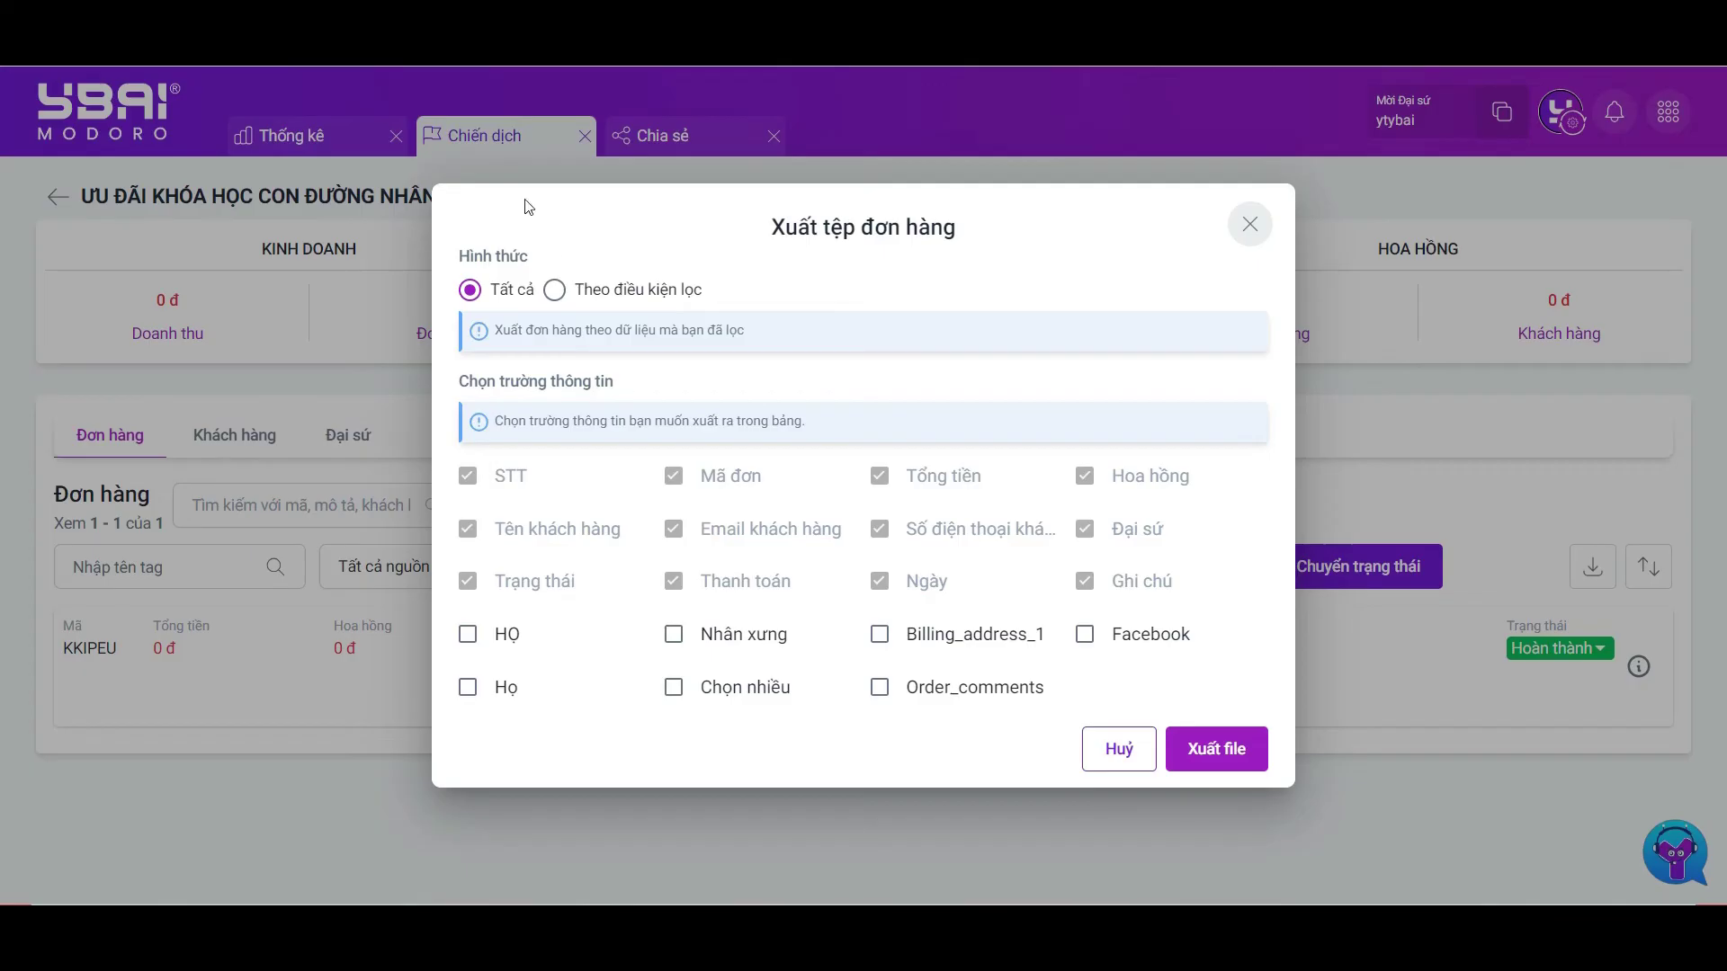
click(554, 289)
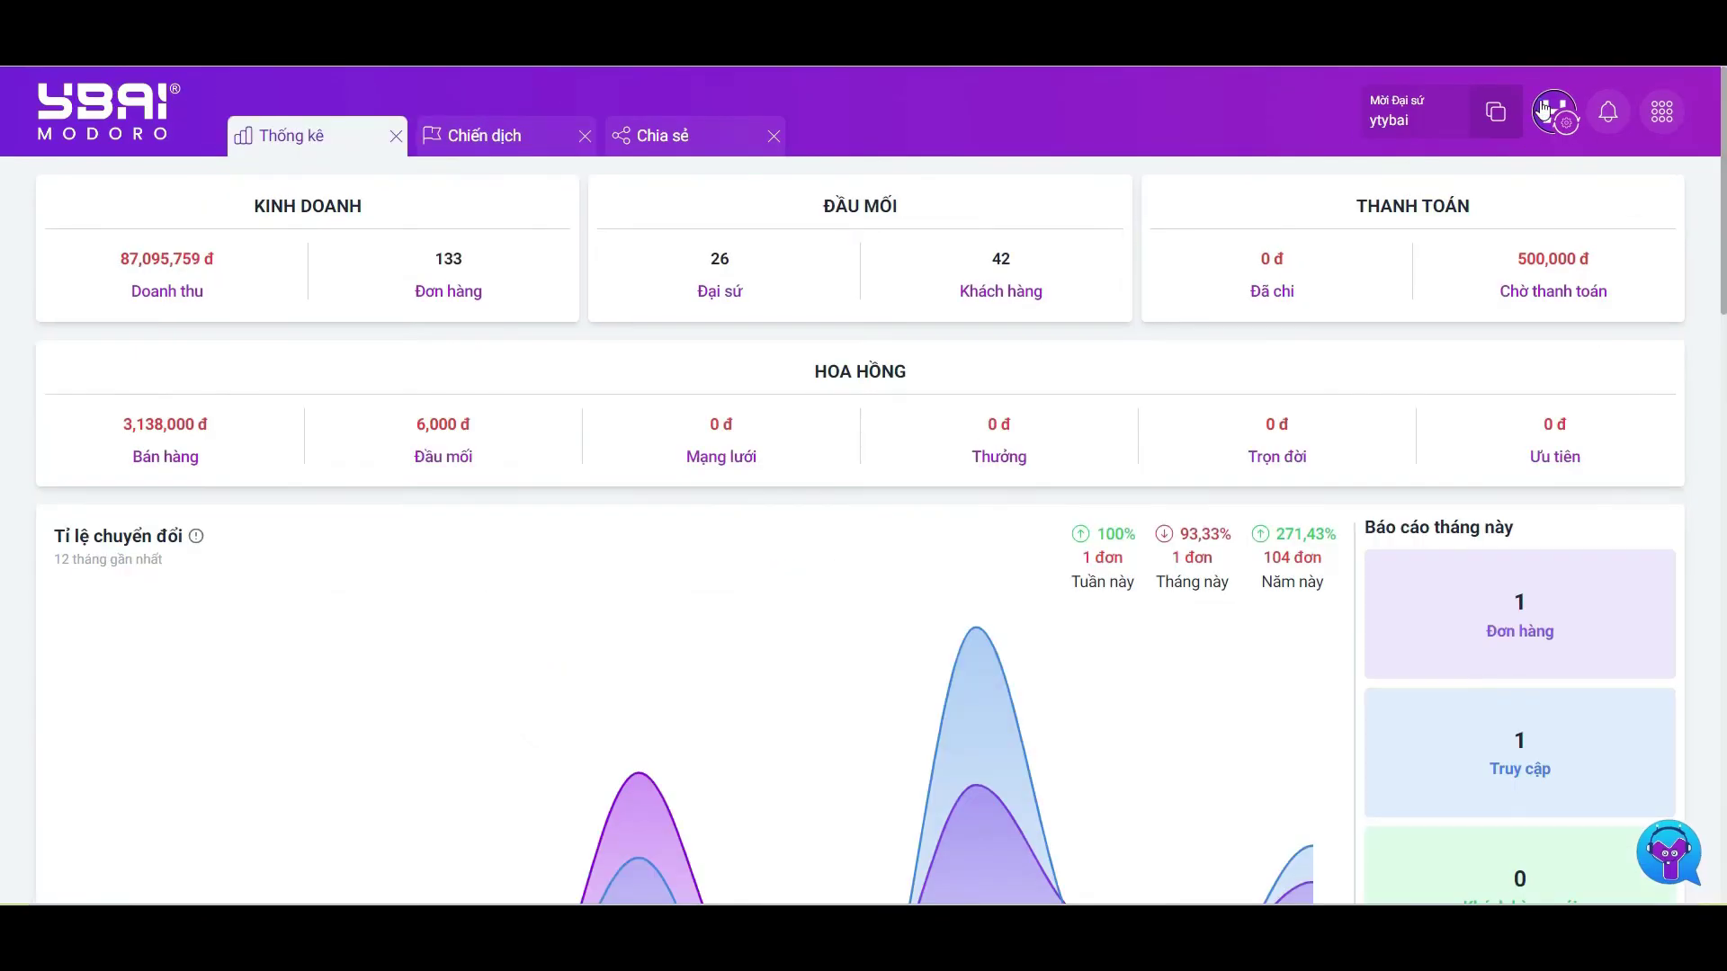
click(1544, 109)
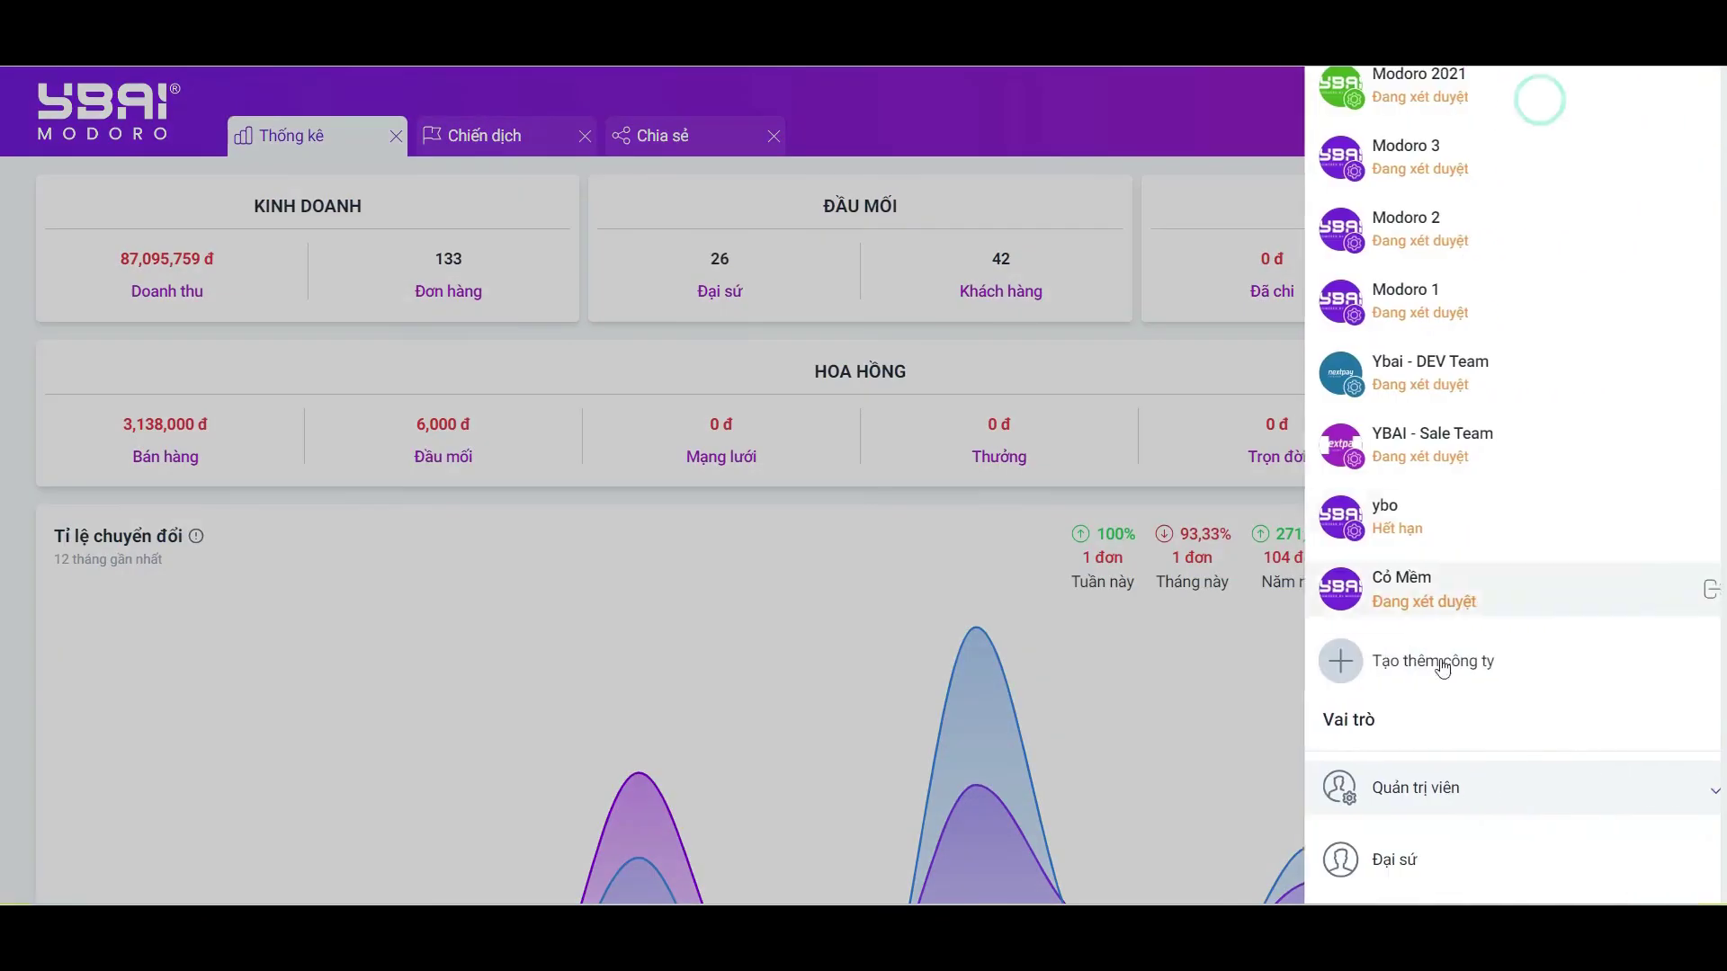
click(1382, 645)
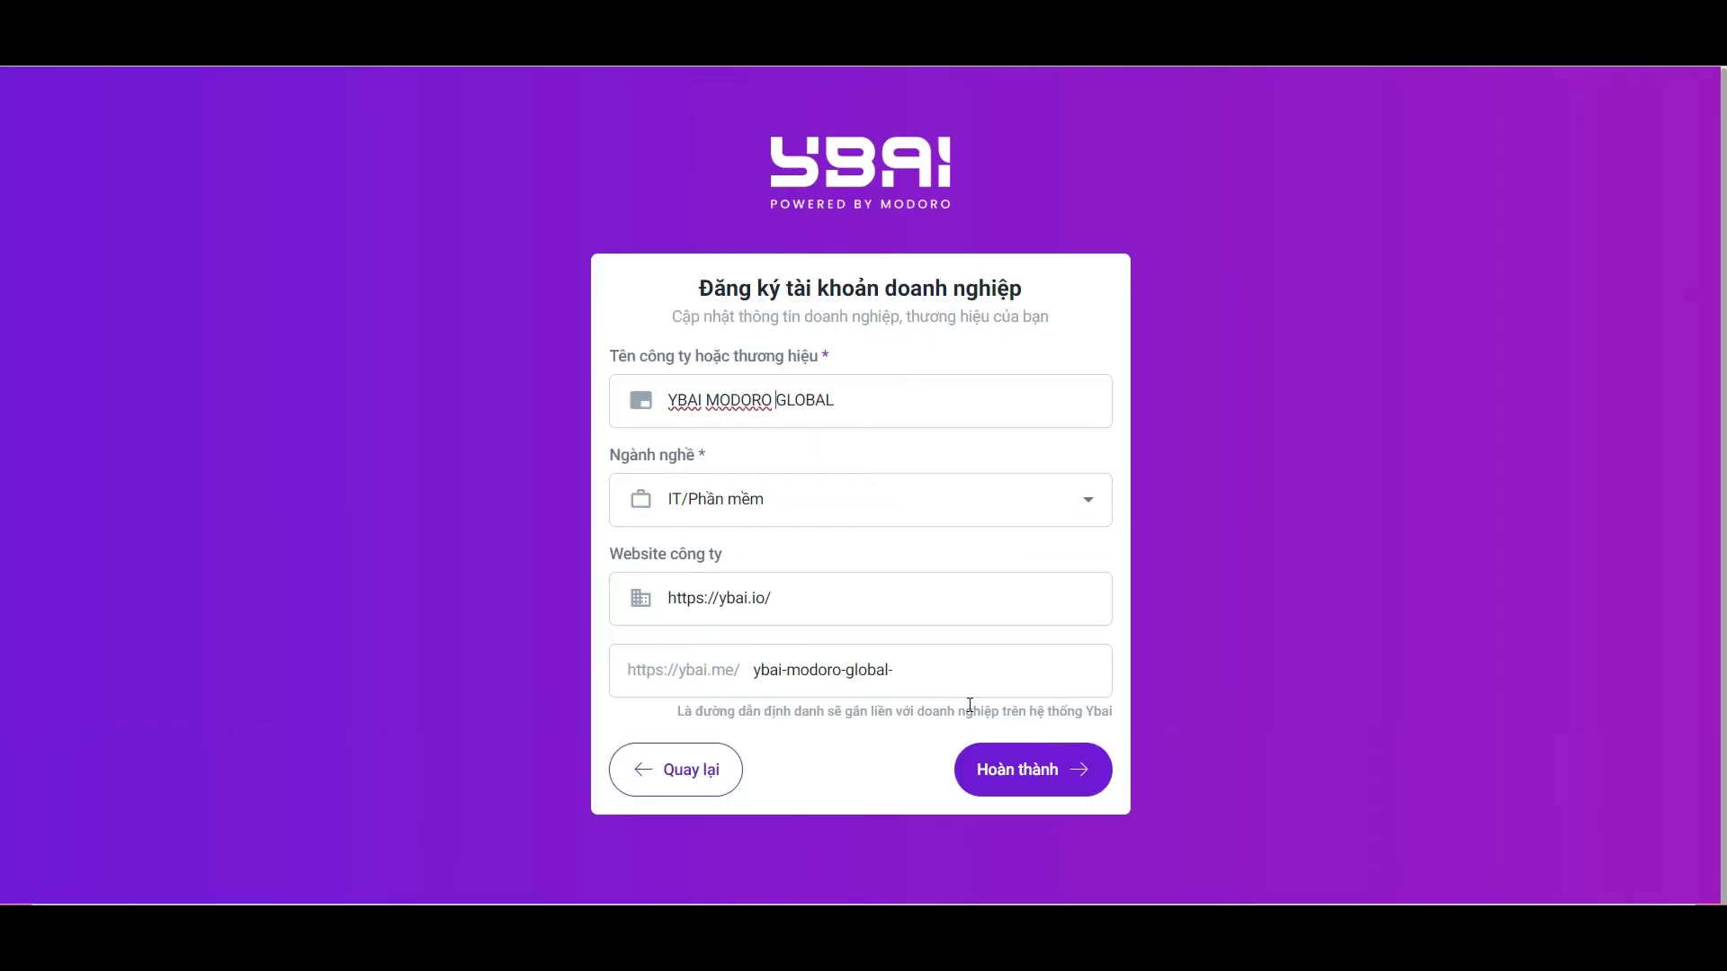
click(1052, 778)
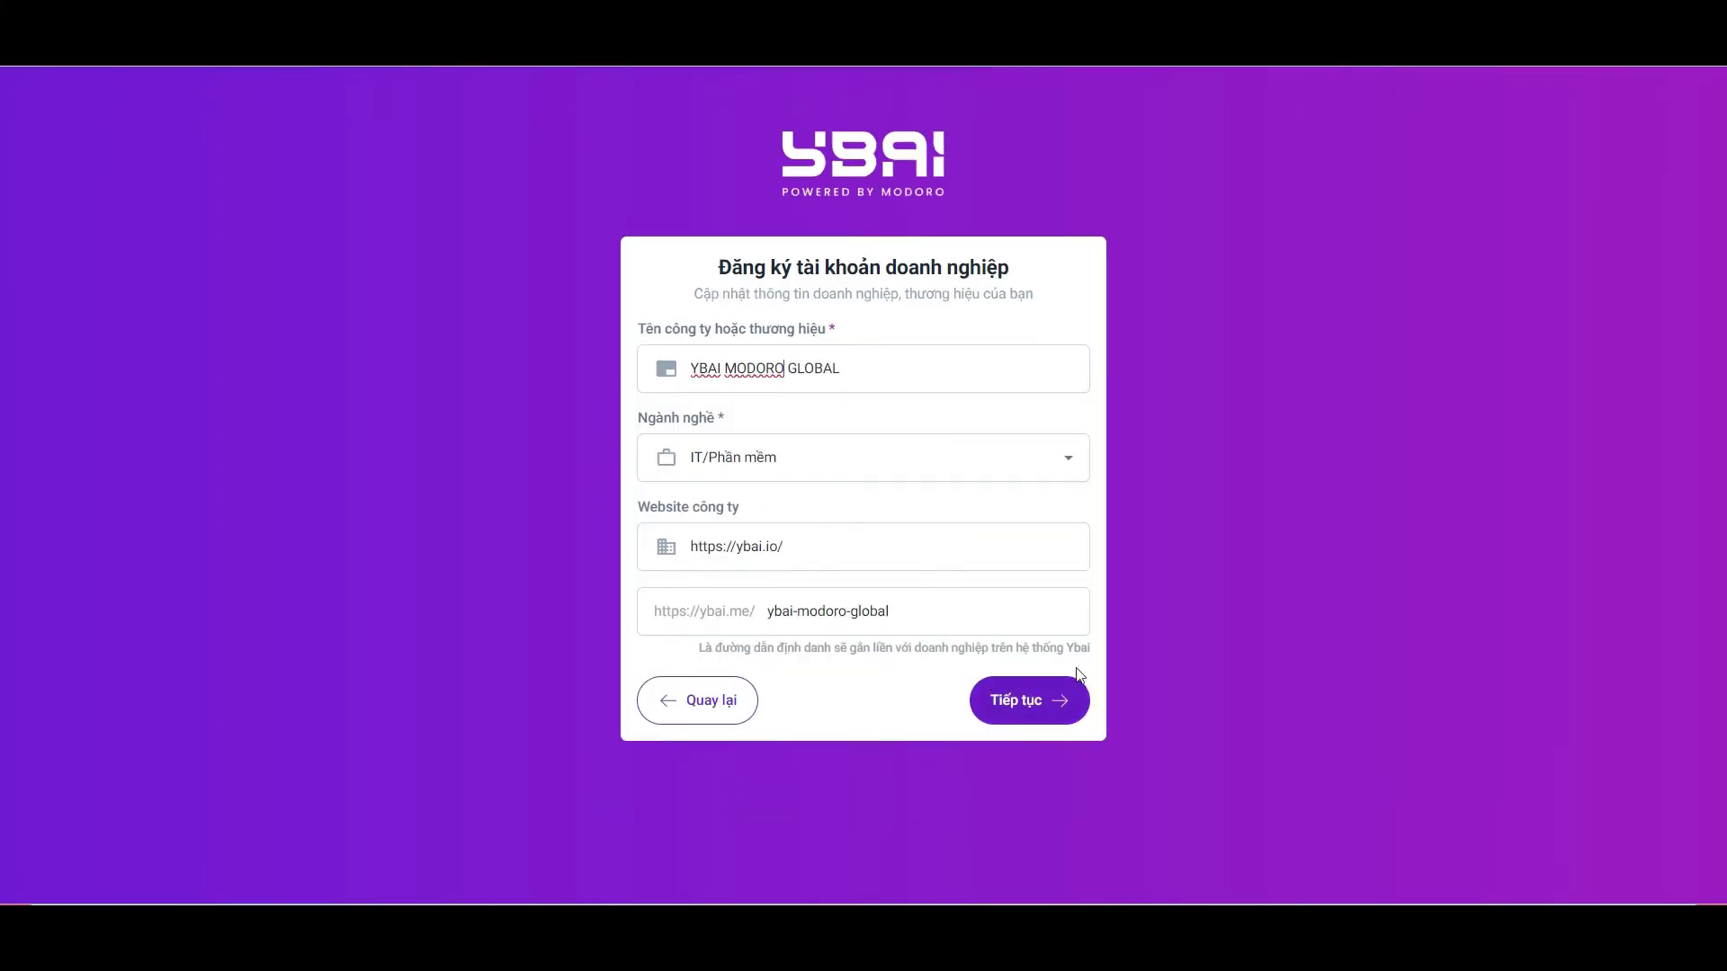
click(1073, 637)
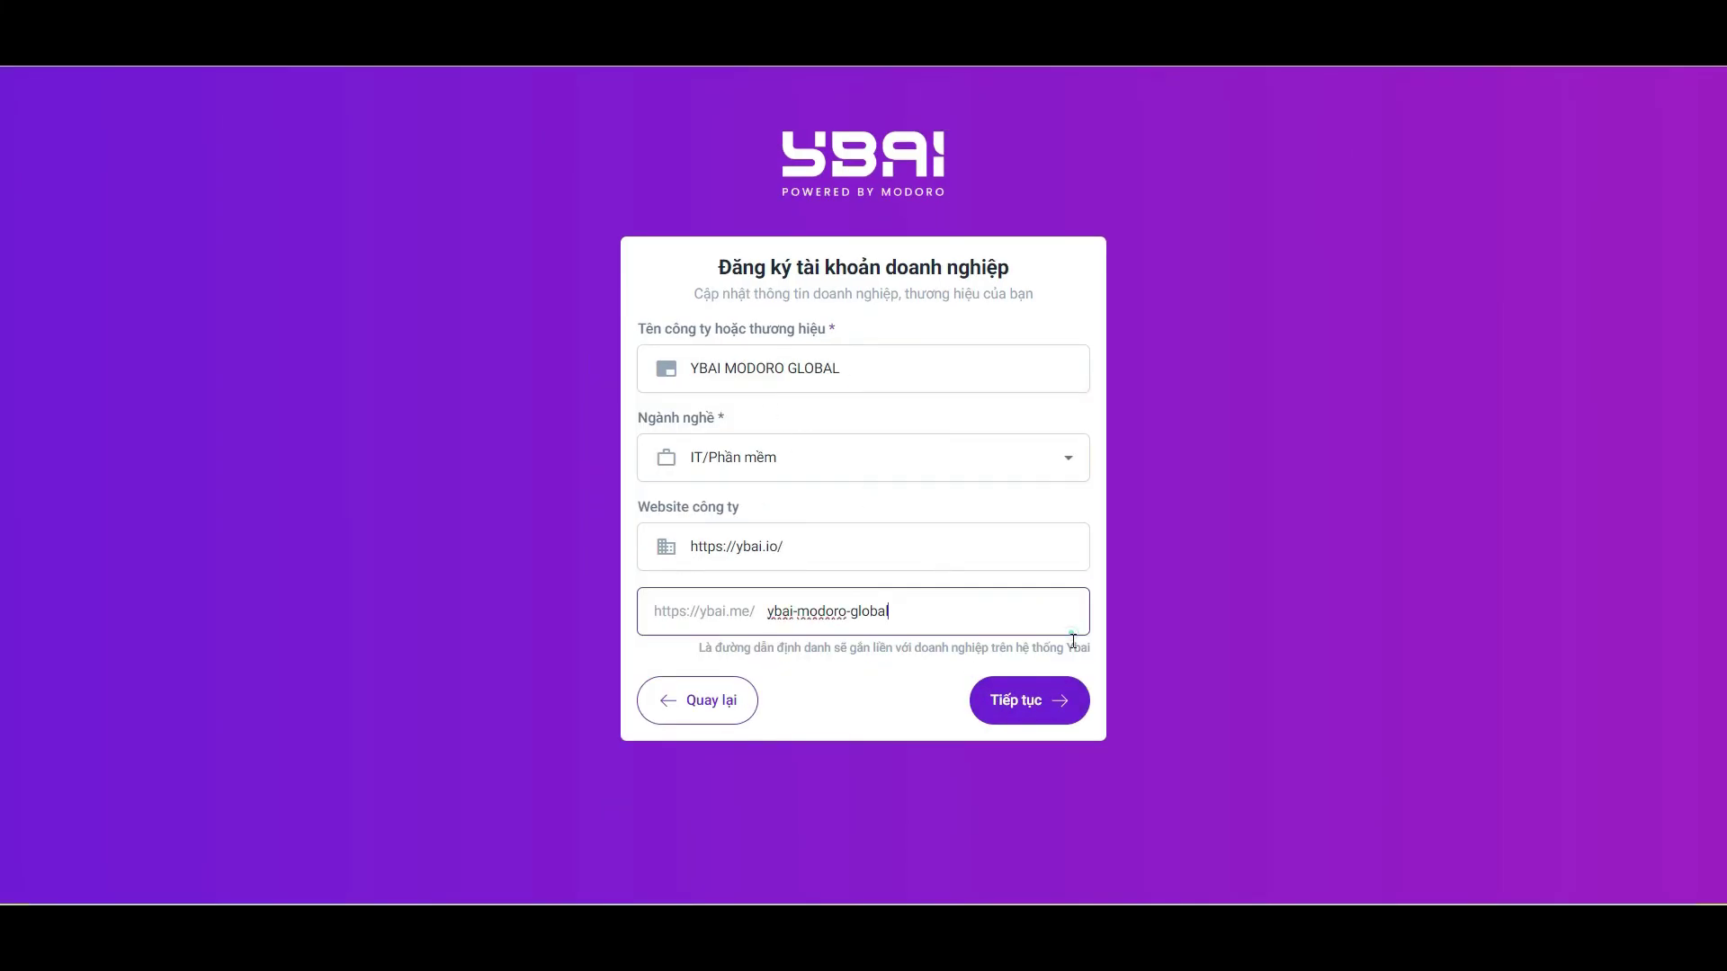
click(1055, 718)
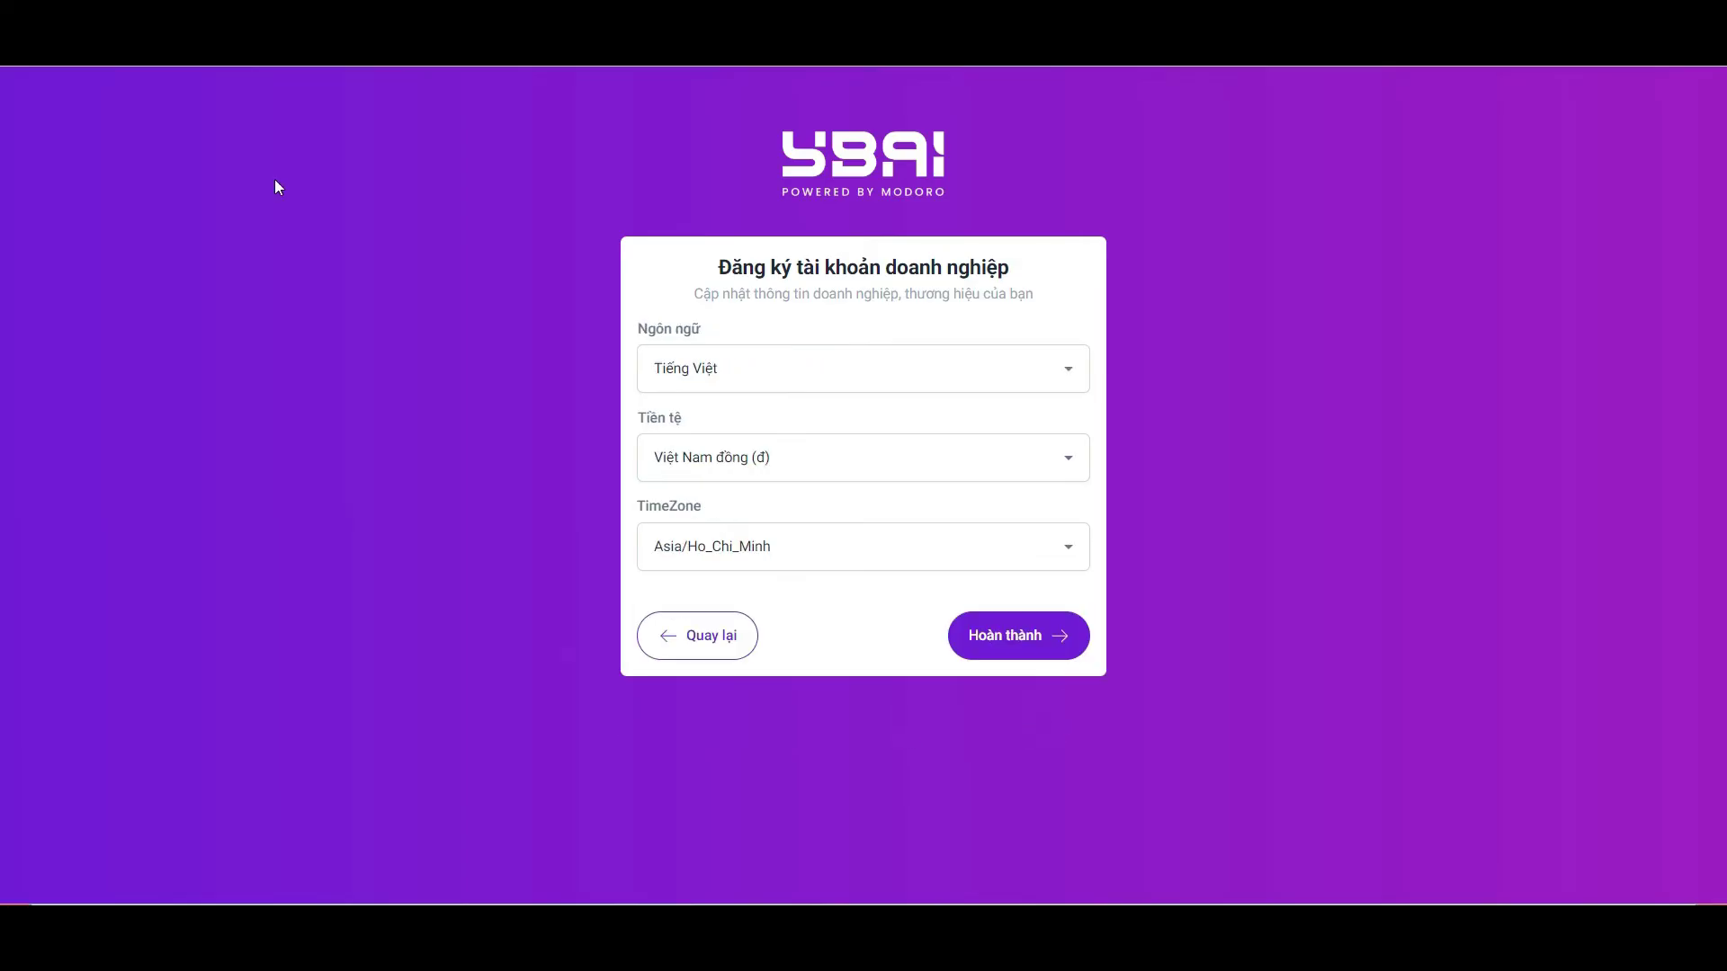
Step: Set the new company's language to Tiếng Anh and complete the business account registration
click(691, 370)
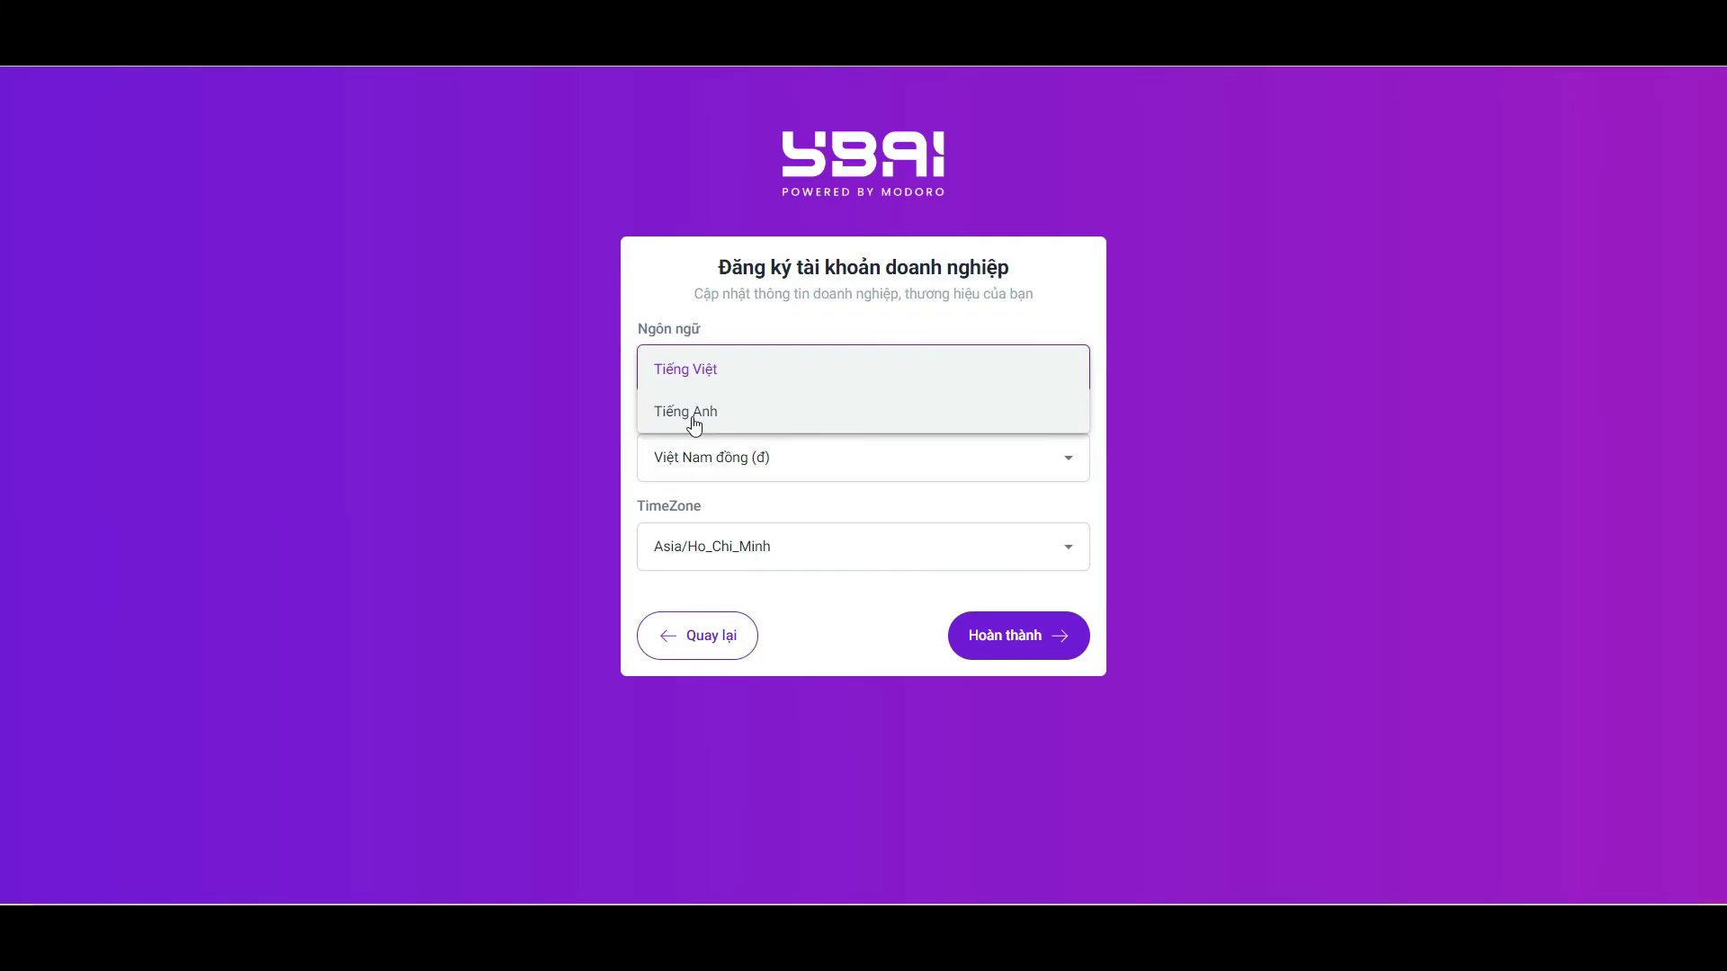
click(1061, 382)
click(1060, 386)
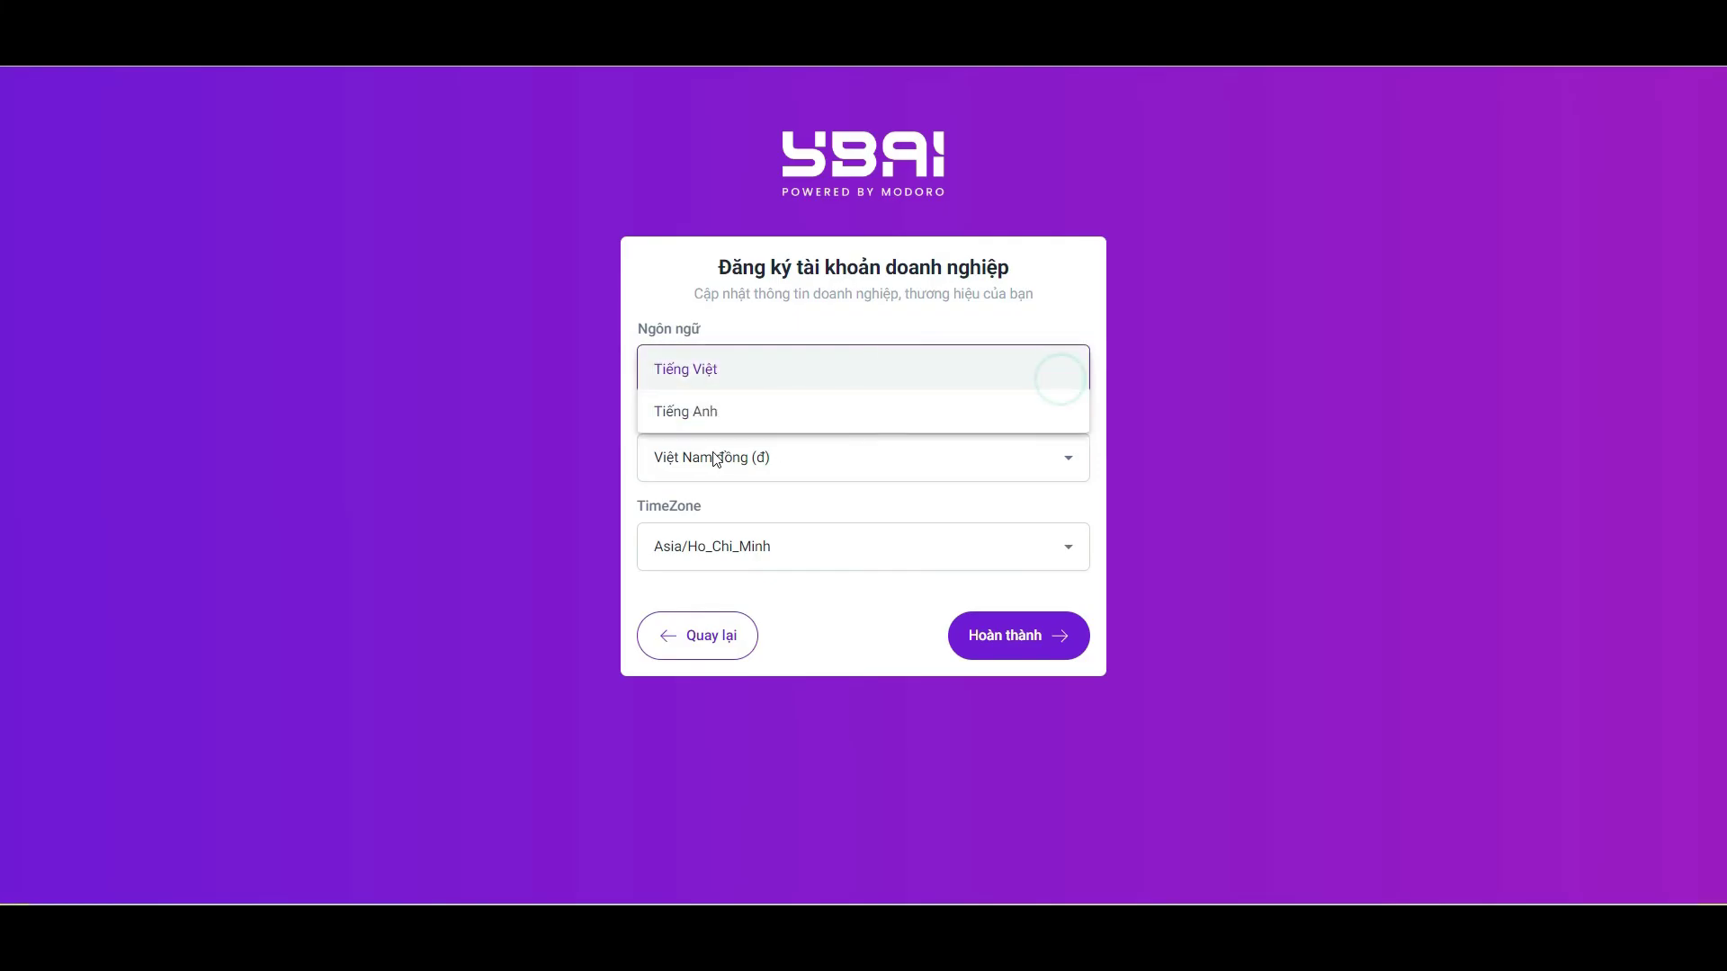
click(693, 413)
click(1026, 637)
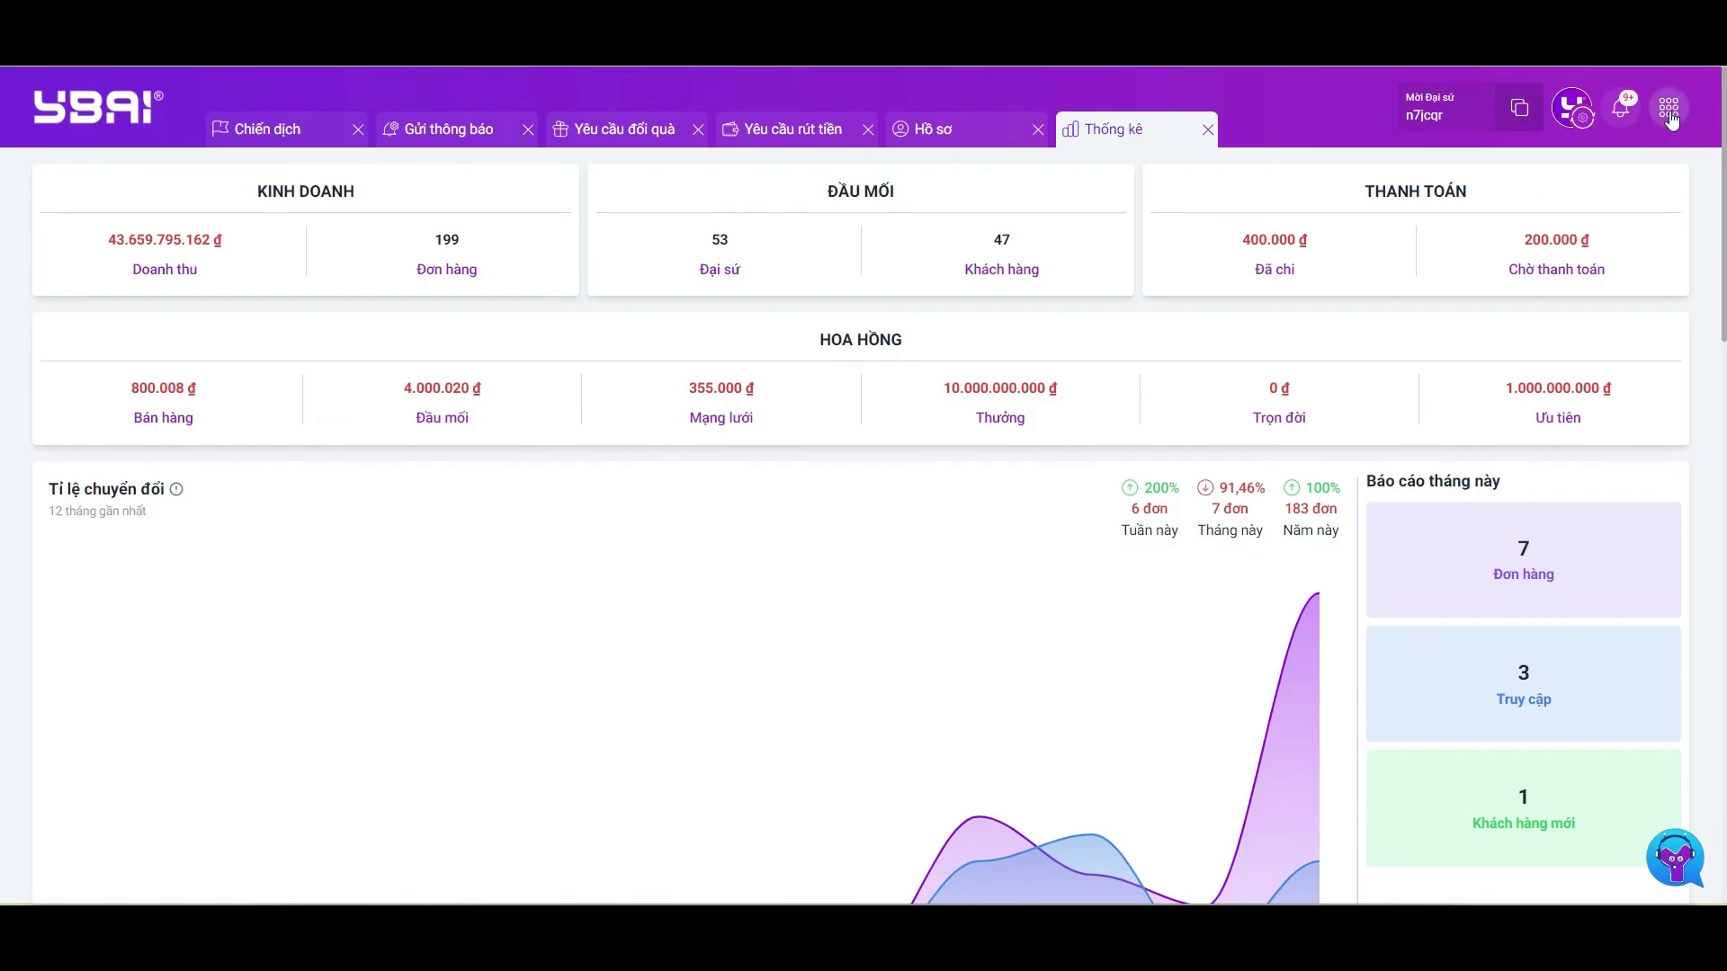
Step: Set the language in the personal account information to Tiếng Anh and save the profile update
click(1668, 115)
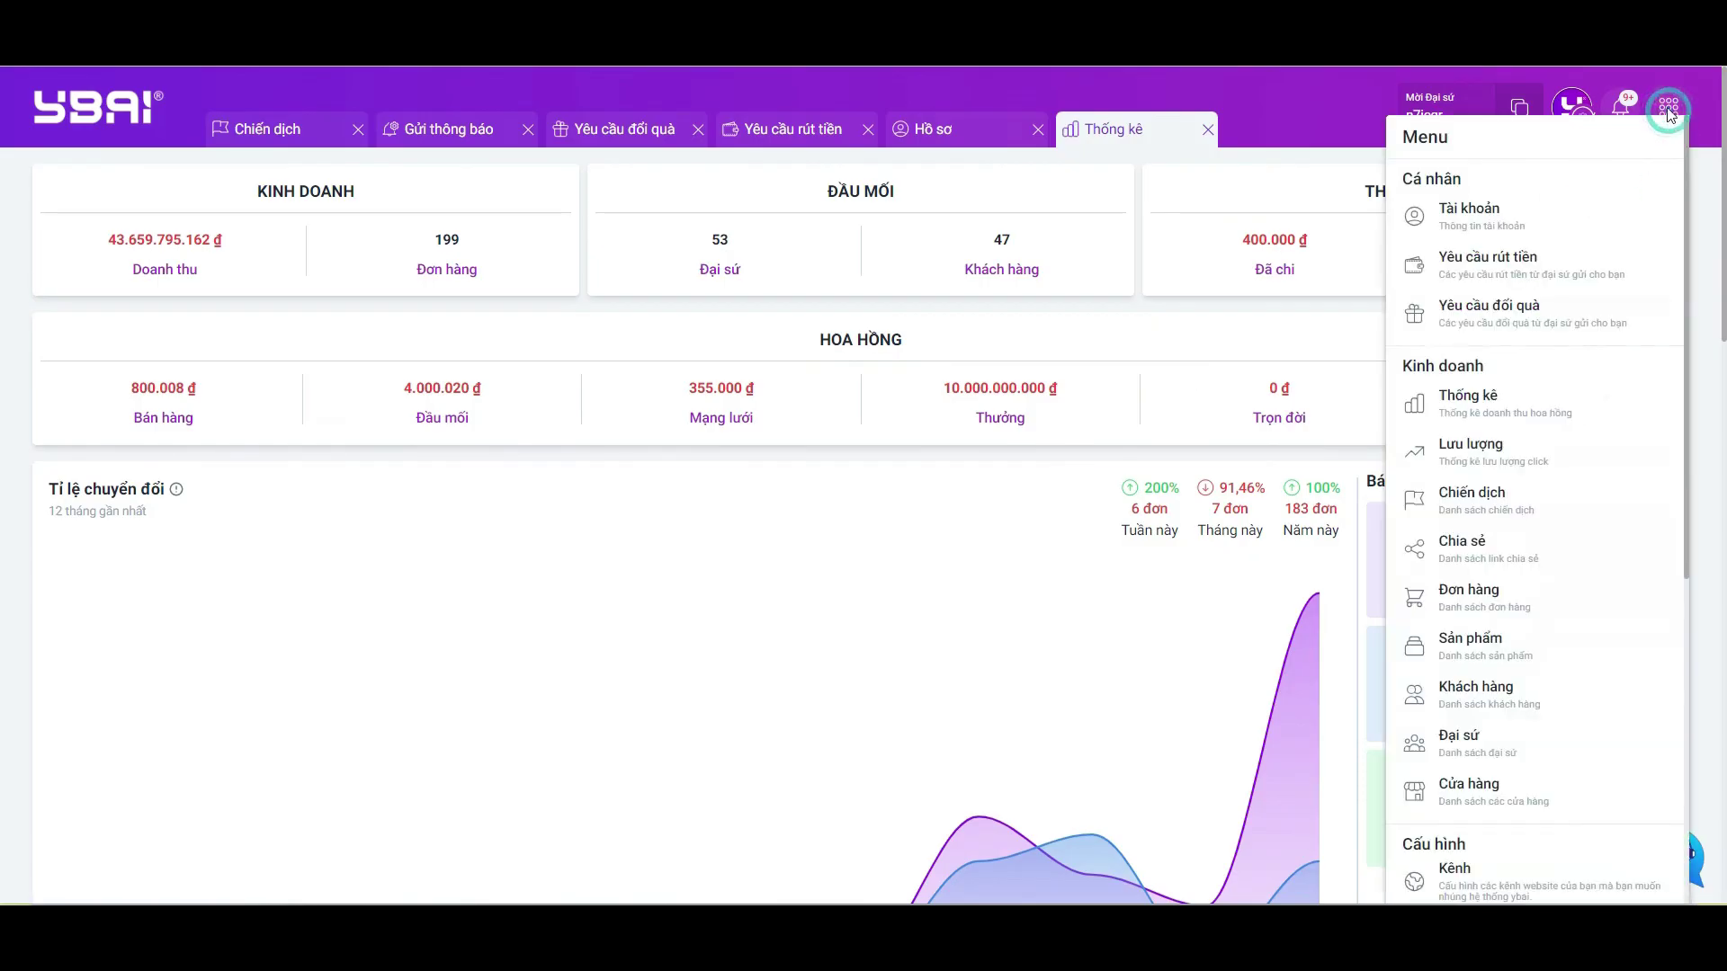
click(1484, 218)
click(1295, 656)
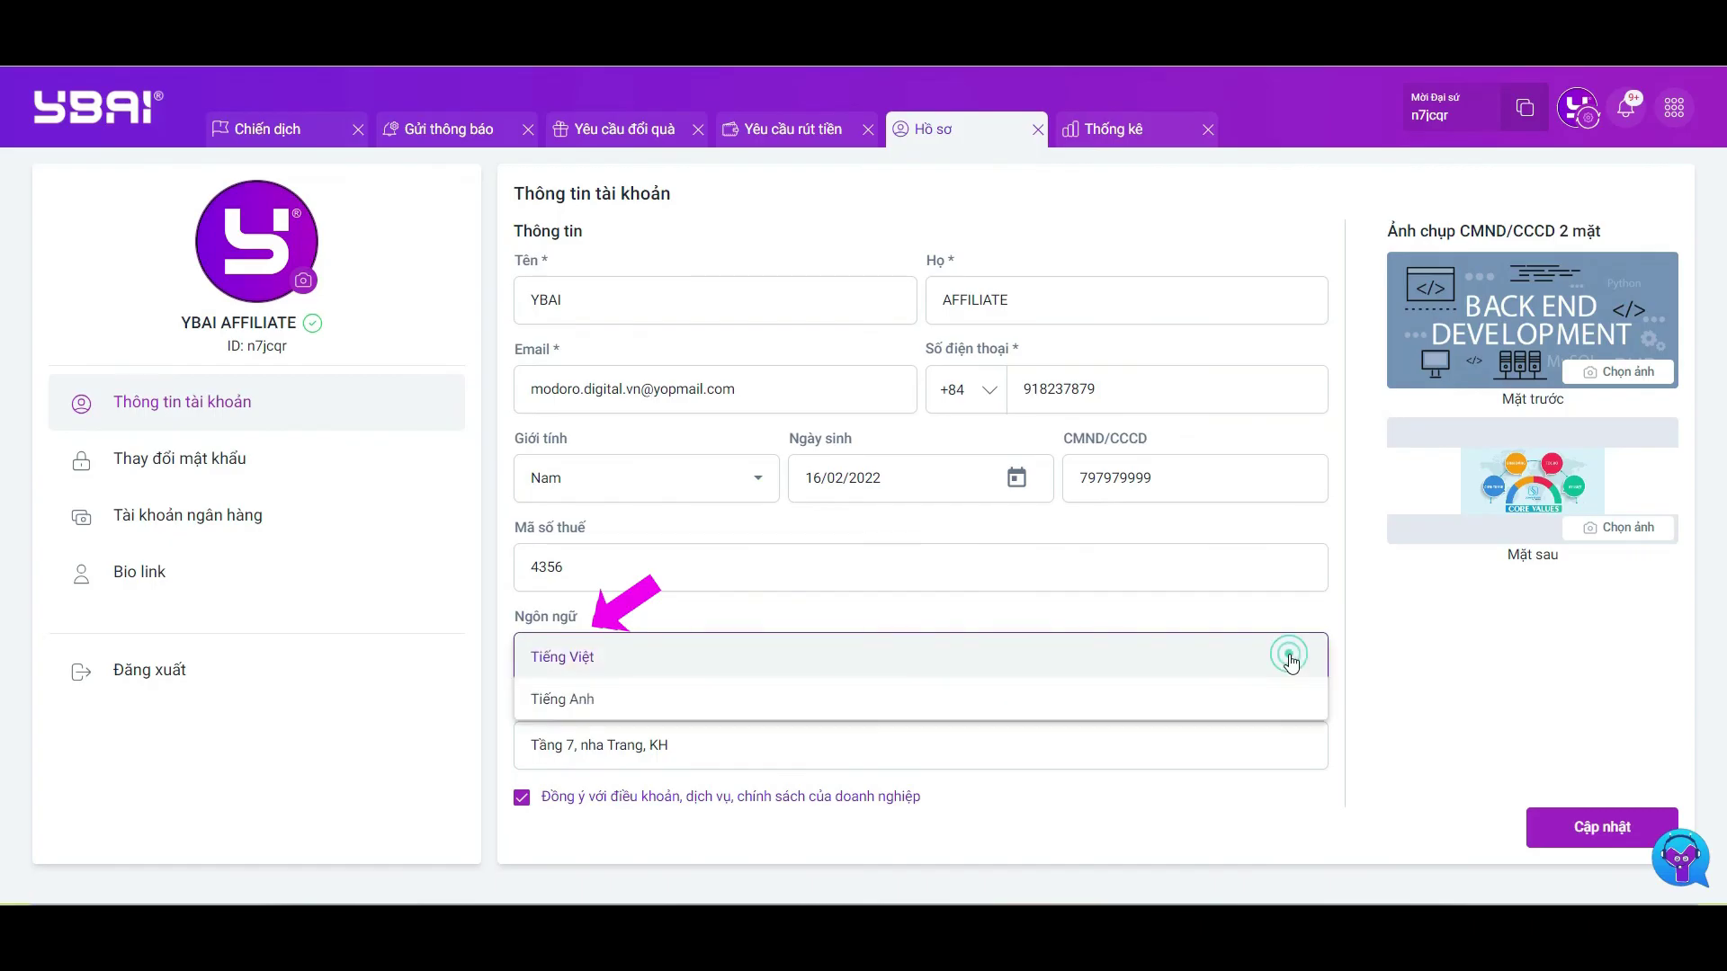
click(580, 700)
click(1547, 814)
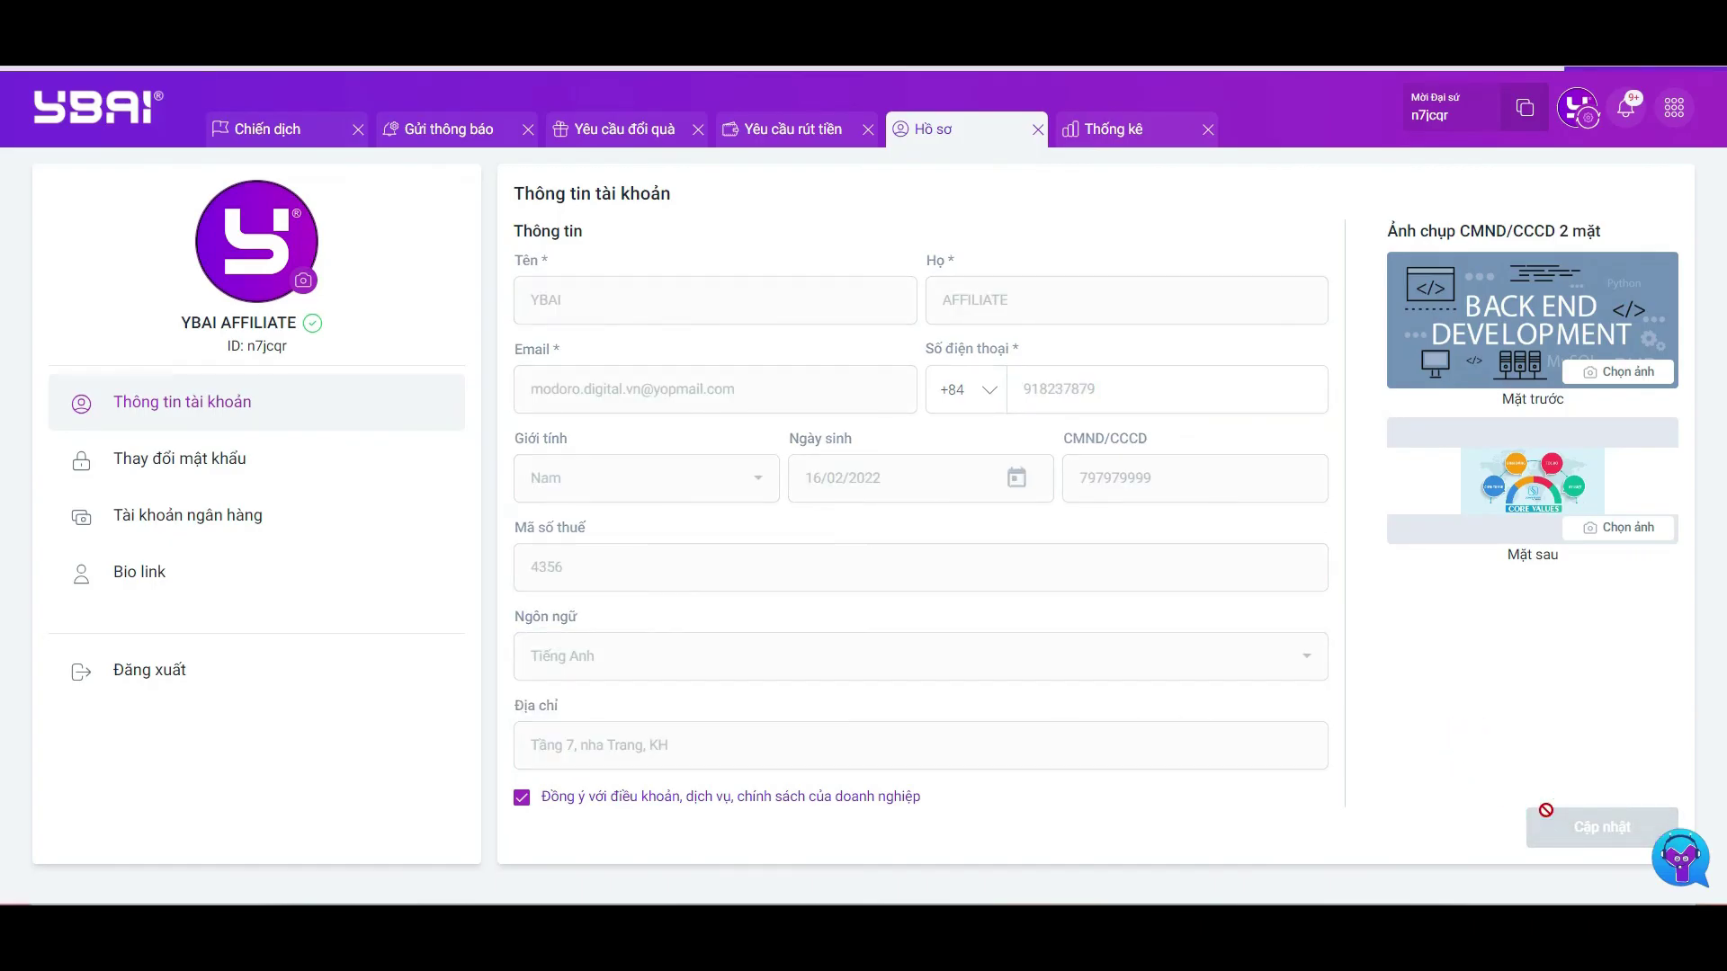